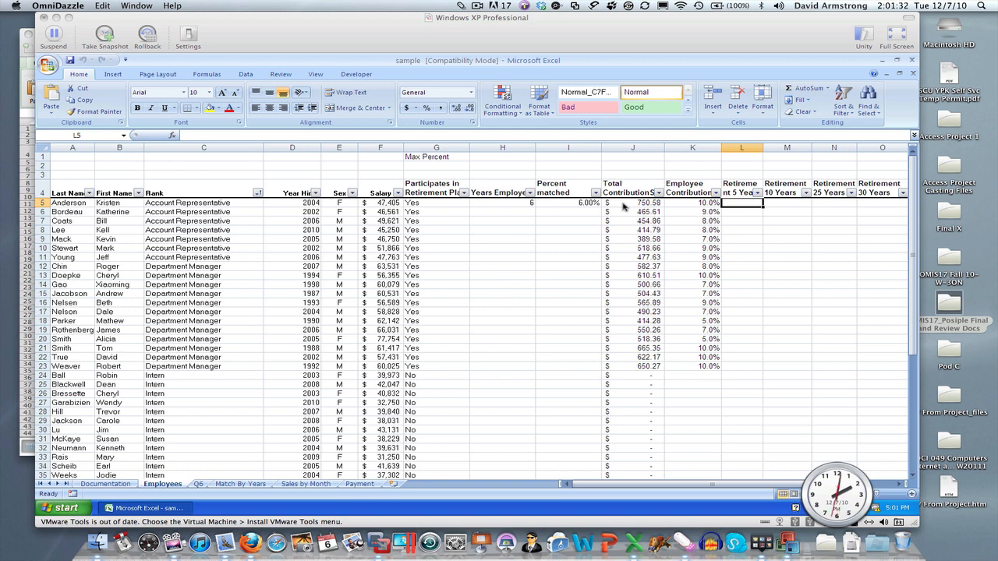
pyautogui.click(624, 206)
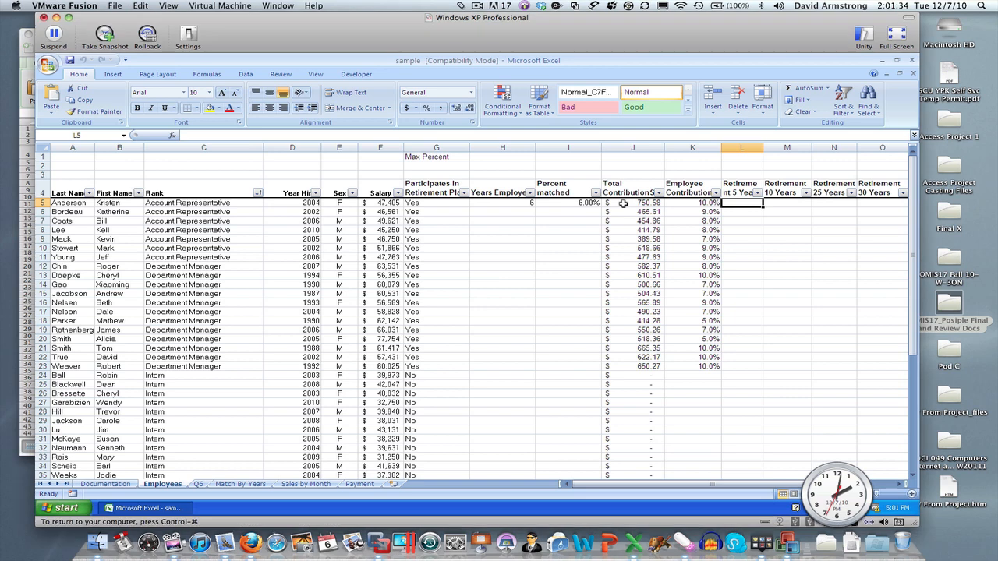
pyautogui.click(624, 206)
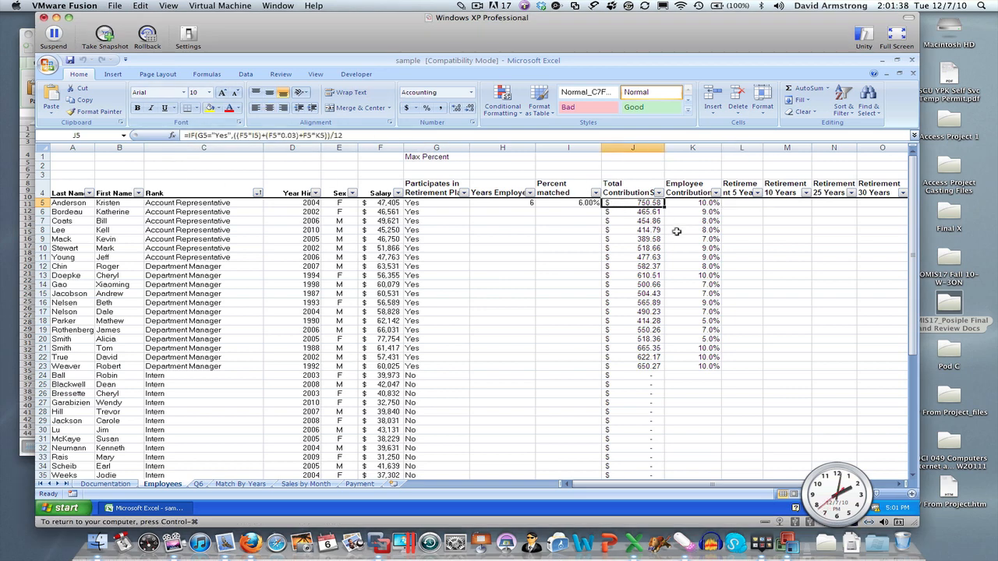
pyautogui.click(688, 205)
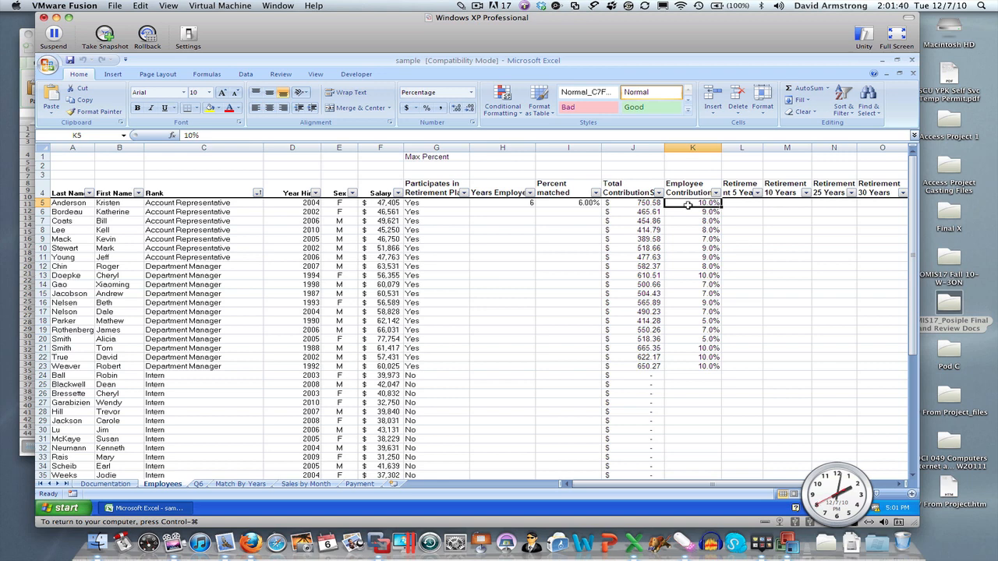
# Find the FV function and insert it in cell L5, the first employee's Retirement 5 Years cell
pyautogui.click(740, 204)
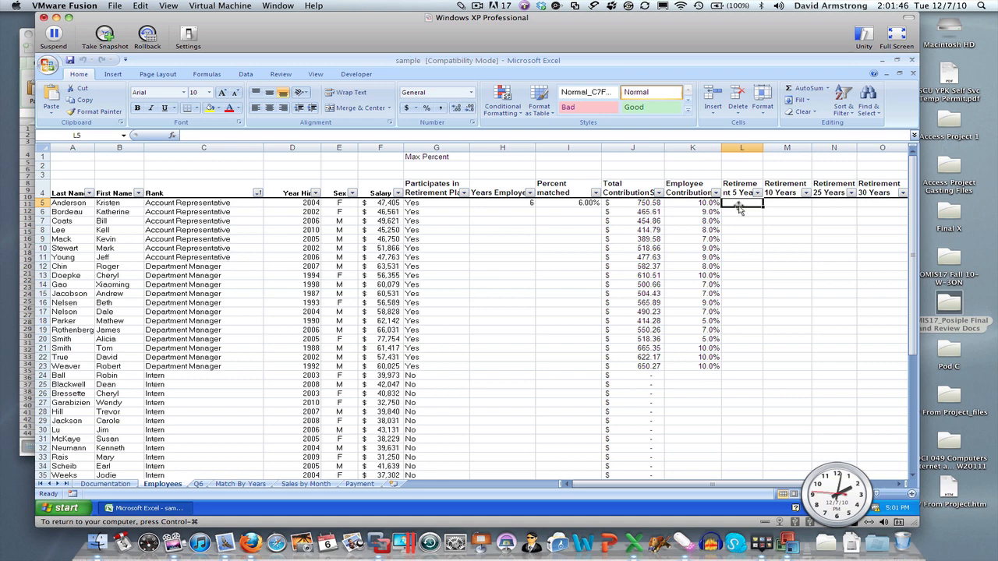
pyautogui.click(207, 75)
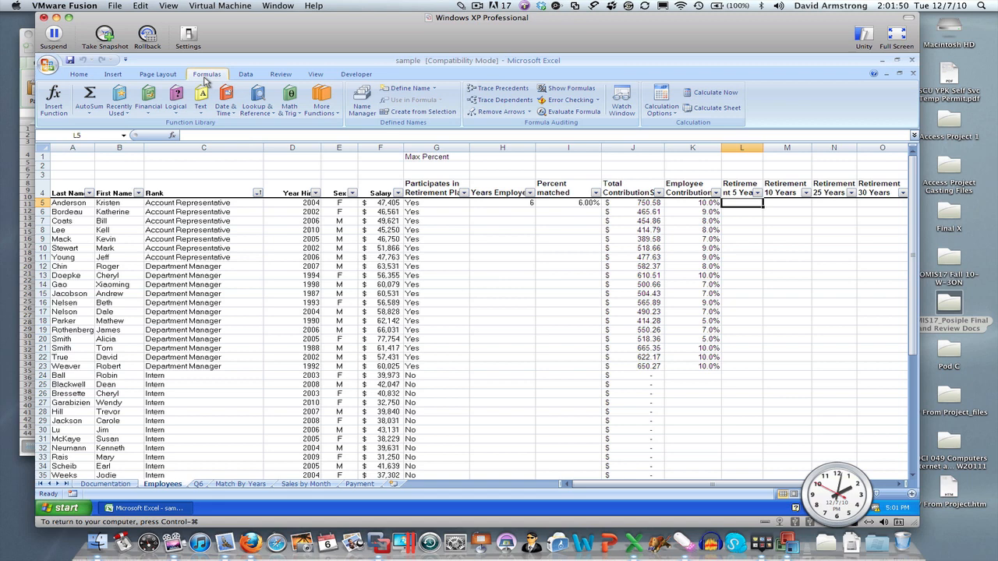
pyautogui.click(56, 107)
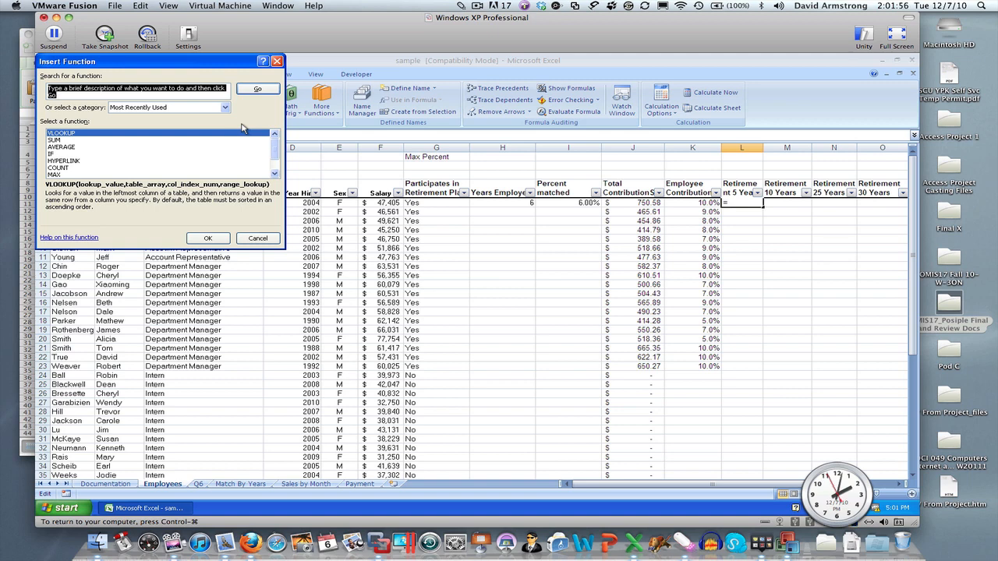
pyautogui.write('FV')
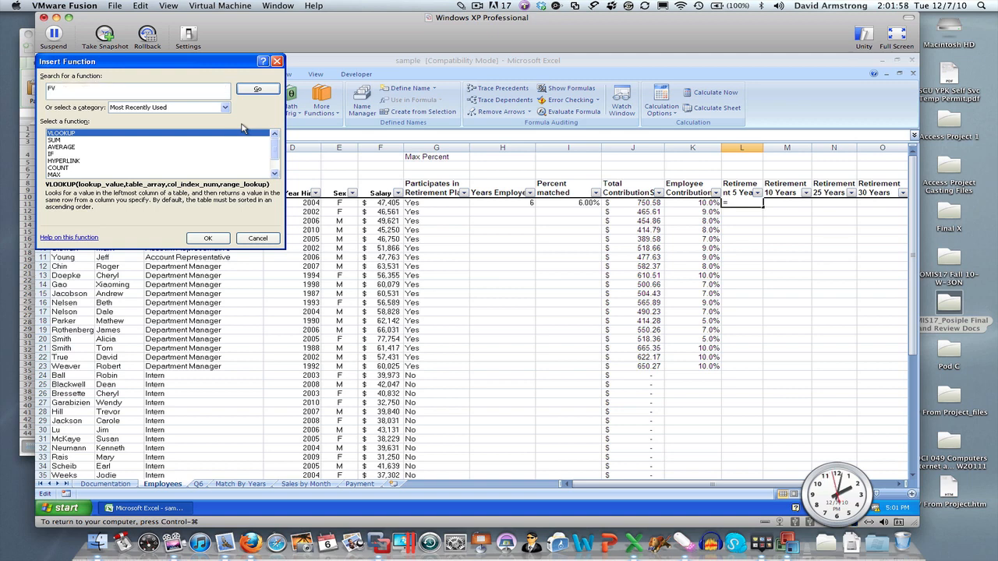
pyautogui.press('Return')
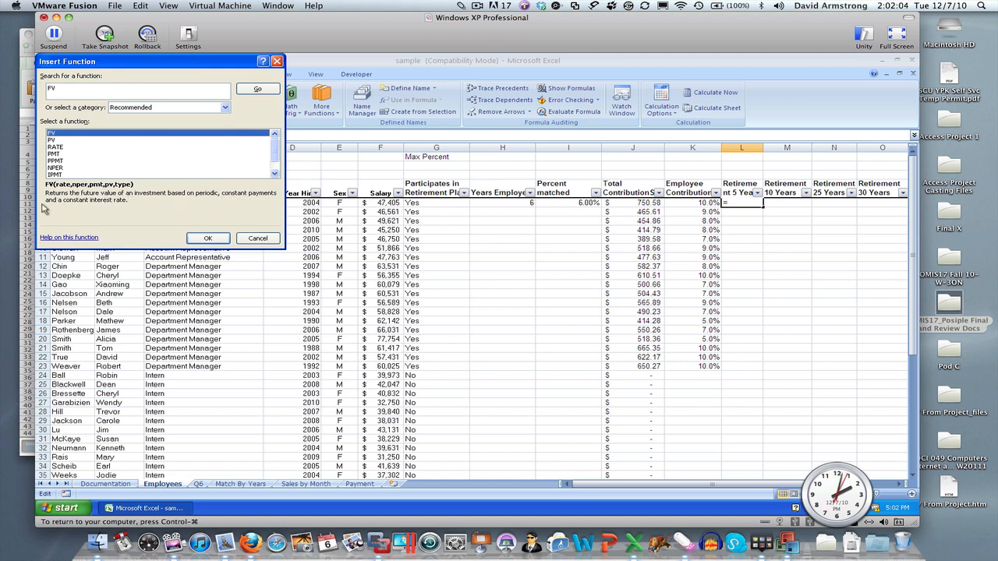
pyautogui.click(207, 238)
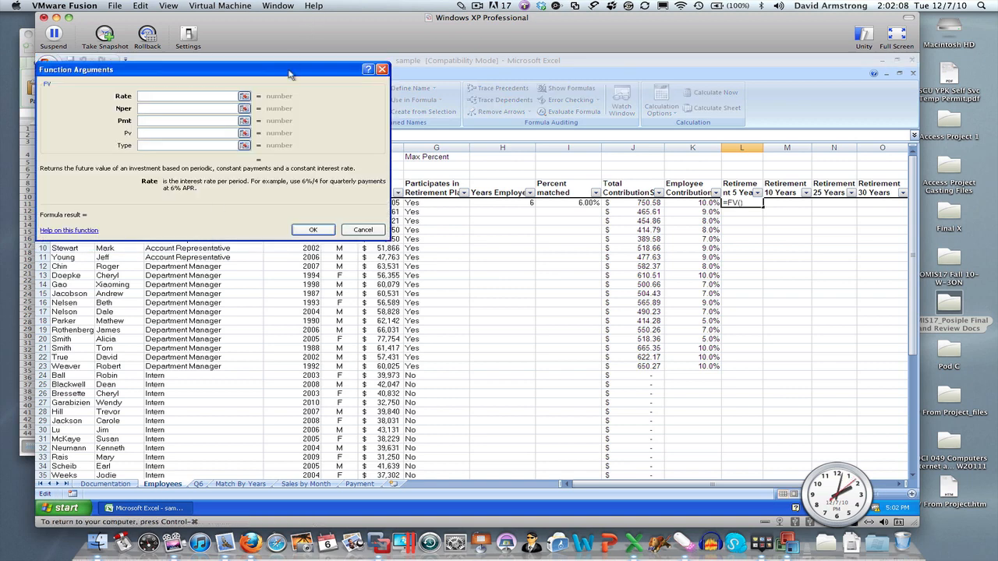
# Complete the FV function in L5 with rate .07, number of periods 12*5 and payment J5
pyautogui.moveTo(291, 75); pyautogui.dragTo(516, 197)
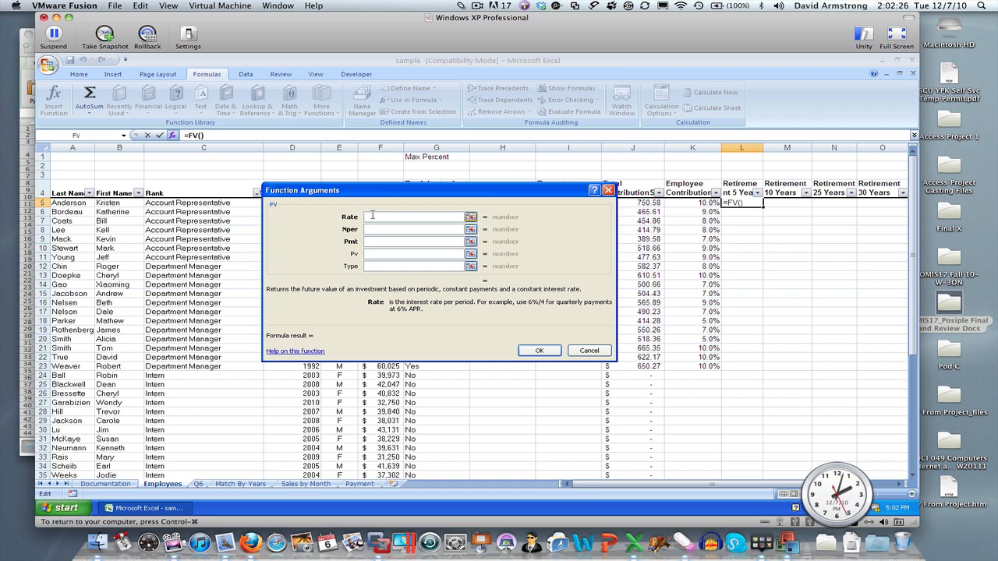
pyautogui.write('.07')
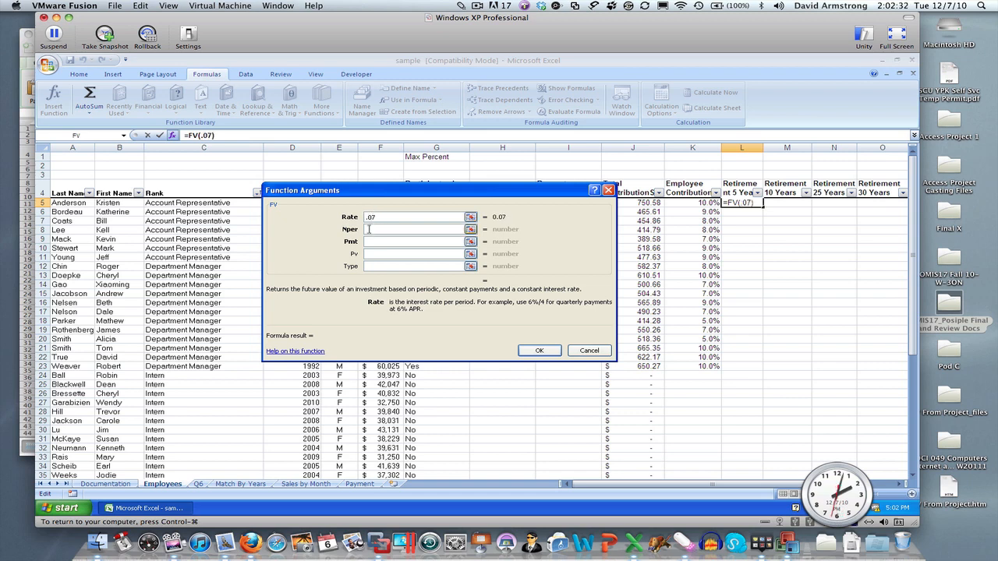
pyautogui.click(369, 229)
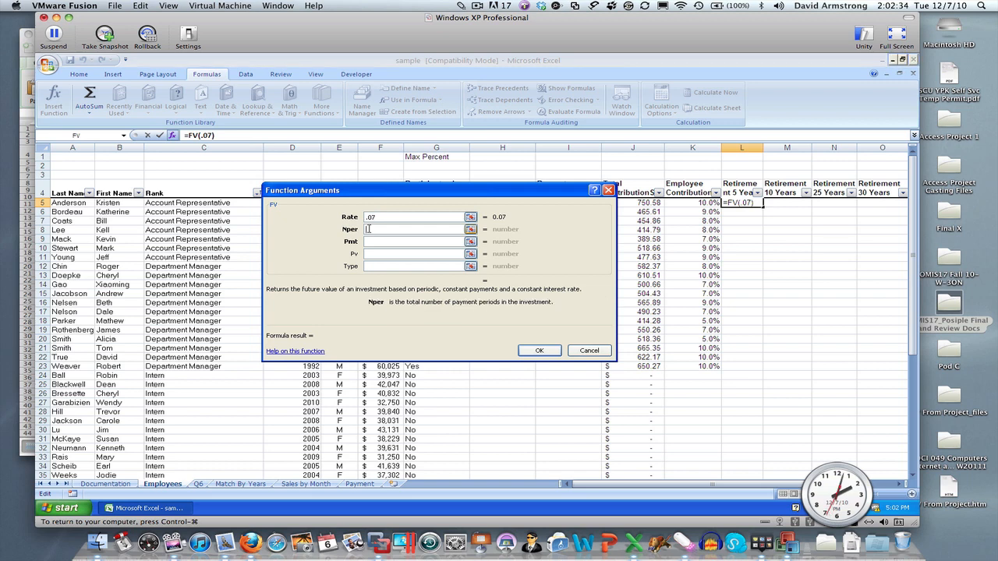
pyautogui.write('12*')
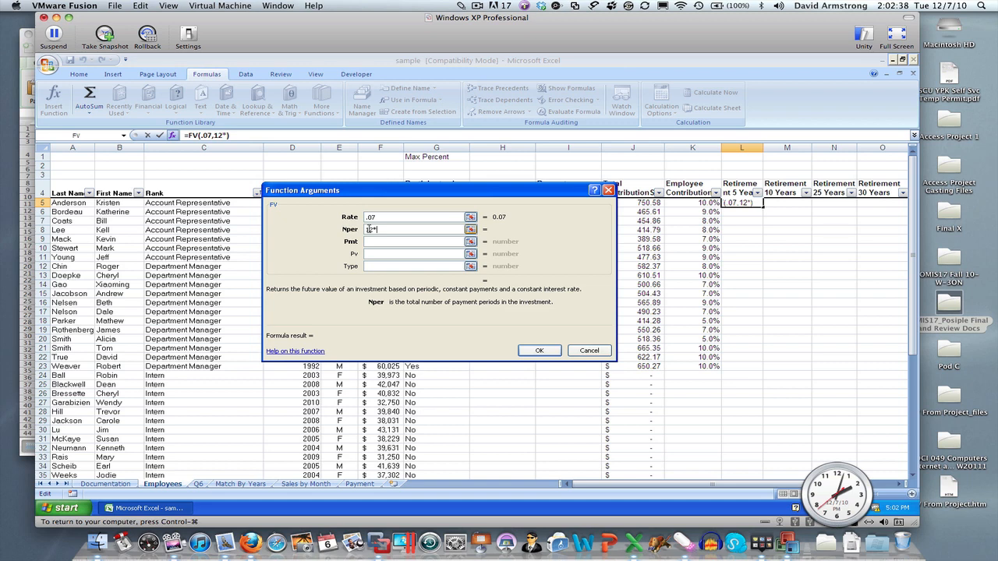
pyautogui.write('5')
pyautogui.click(376, 241)
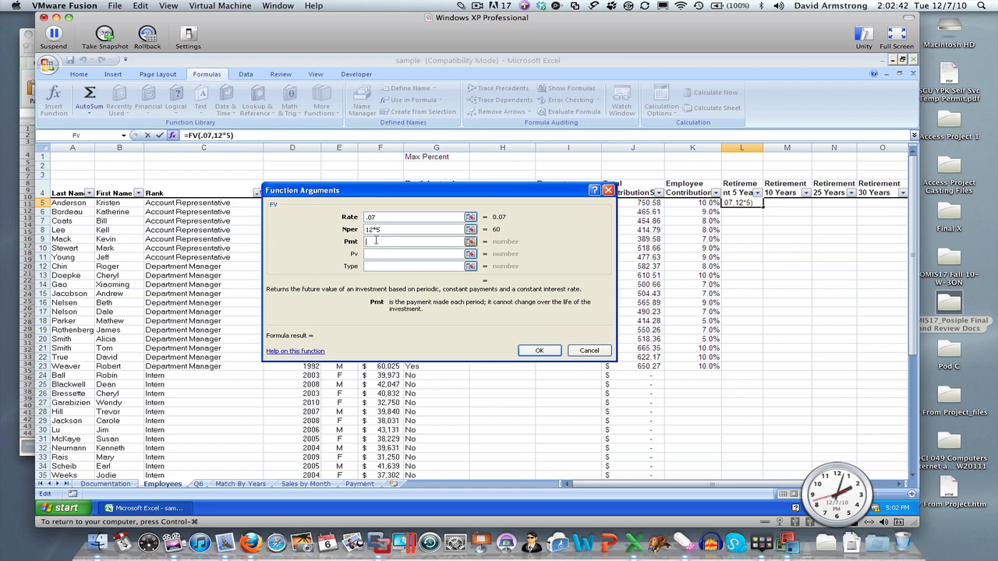
pyautogui.moveTo(471, 194); pyautogui.dragTo(323, 207)
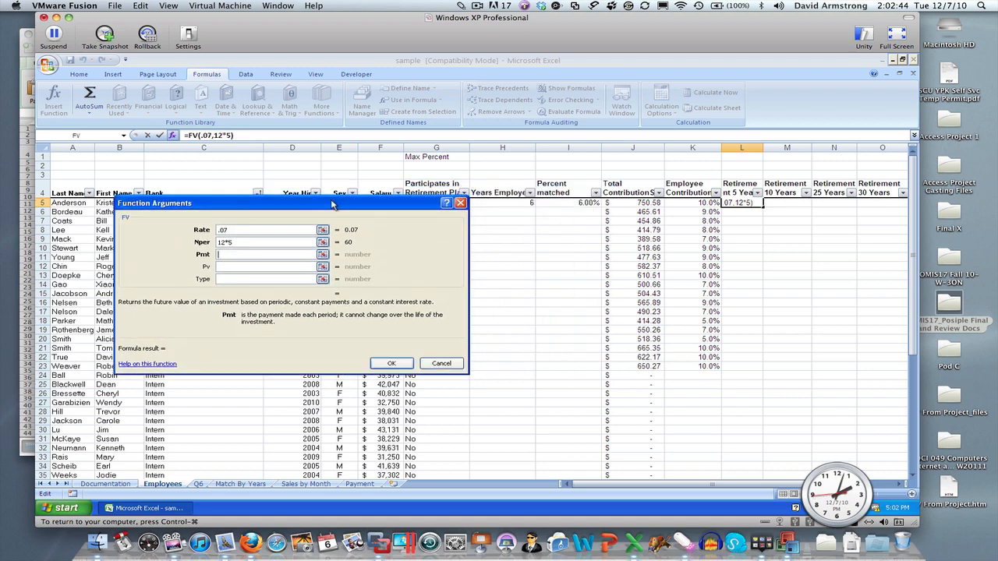
pyautogui.click(636, 204)
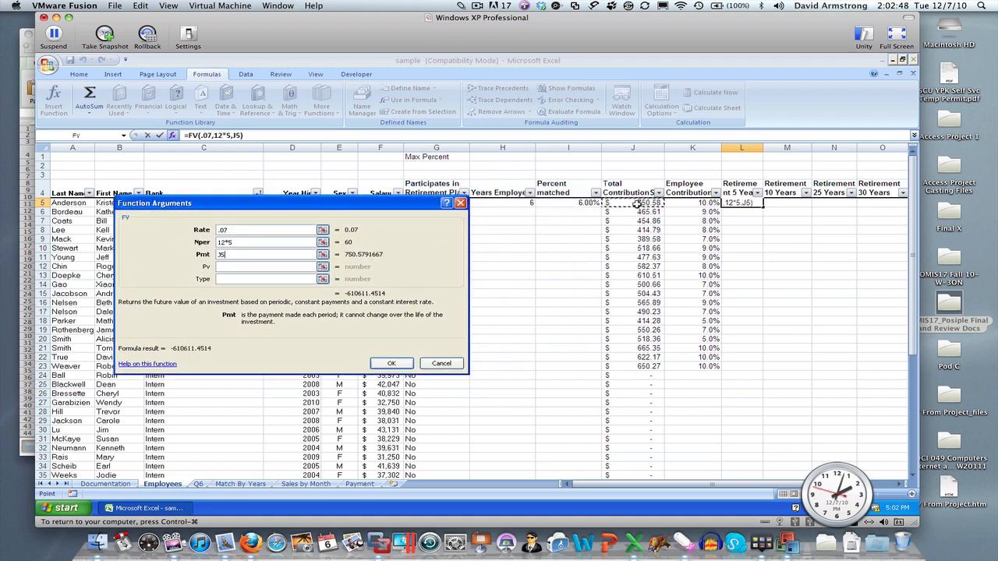
pyautogui.press('Return')
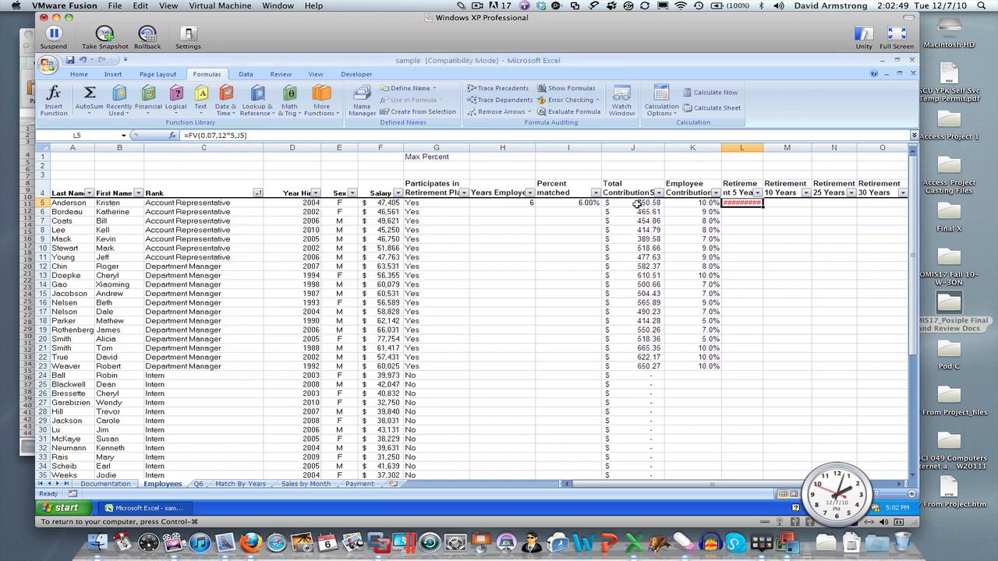
# Fit column L to its contents and negate the L5 formula so it reads =-FV(0.07,12*5,J5)
pyautogui.doubleClick(763, 148)
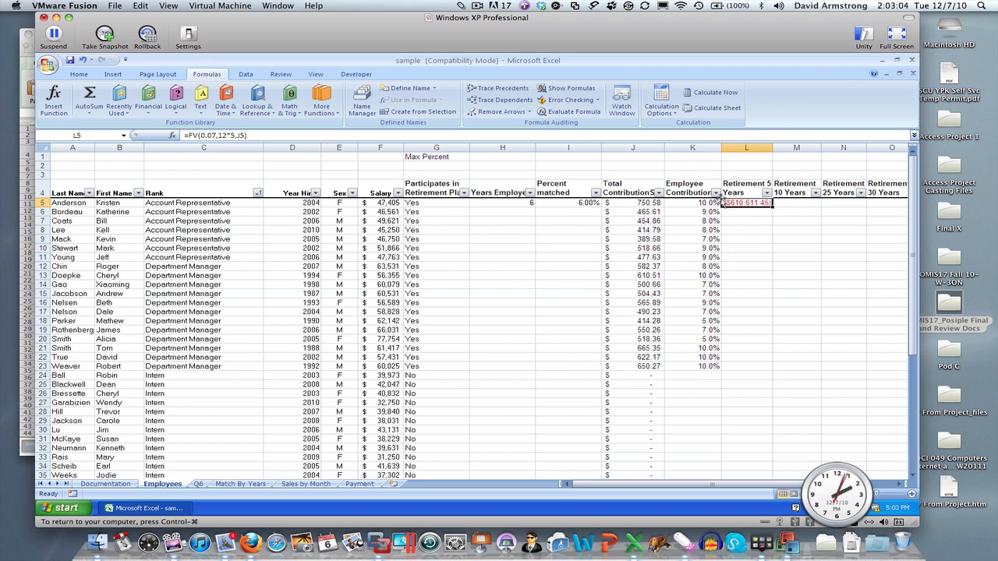
pyautogui.doubleClick(729, 202)
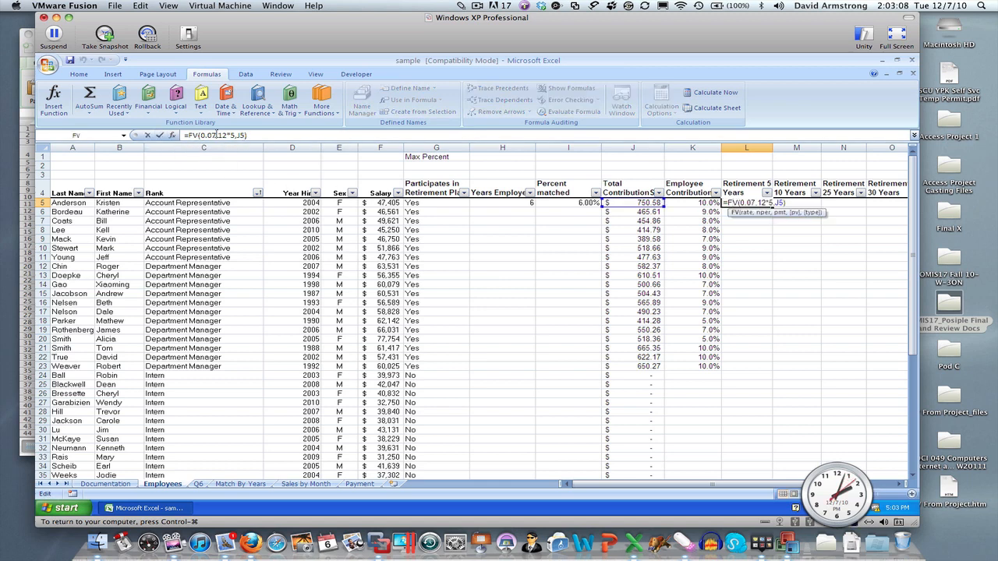
pyautogui.click(188, 135)
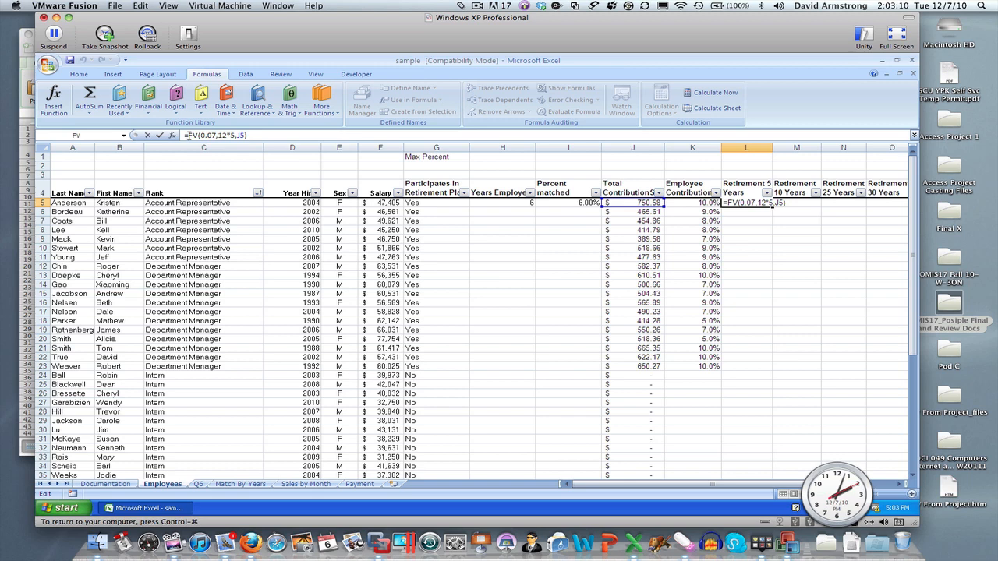
pyautogui.write('-')
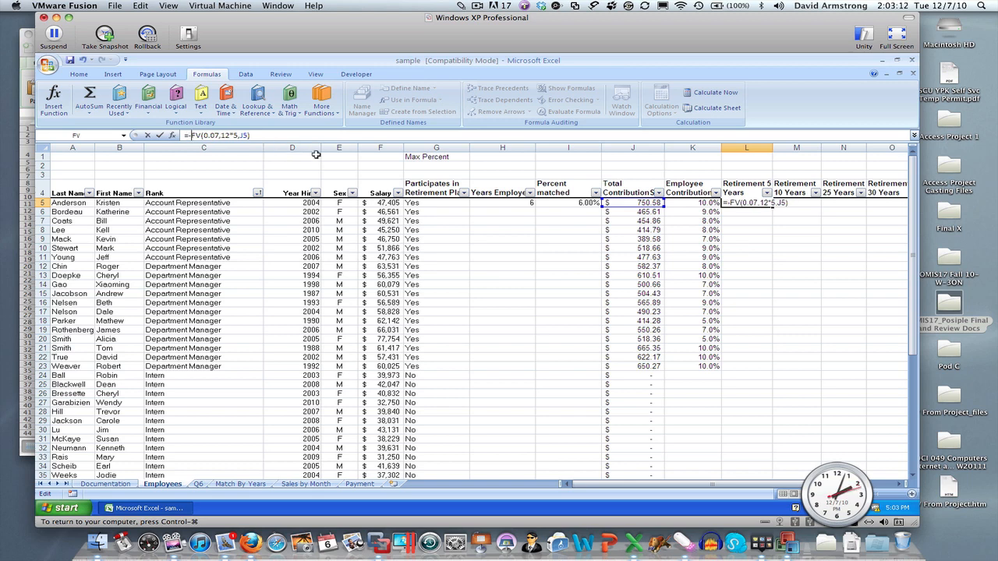
pyautogui.press('Return')
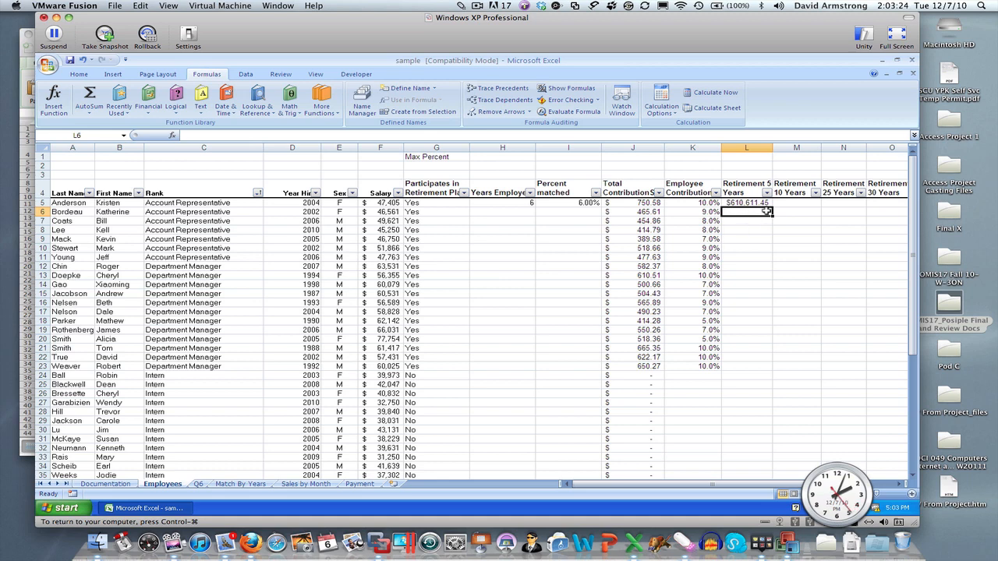
# Widen the Retirement 5 Years column further and fill the L5 formula down through L32
pyautogui.moveTo(773, 147); pyautogui.dragTo(804, 148)
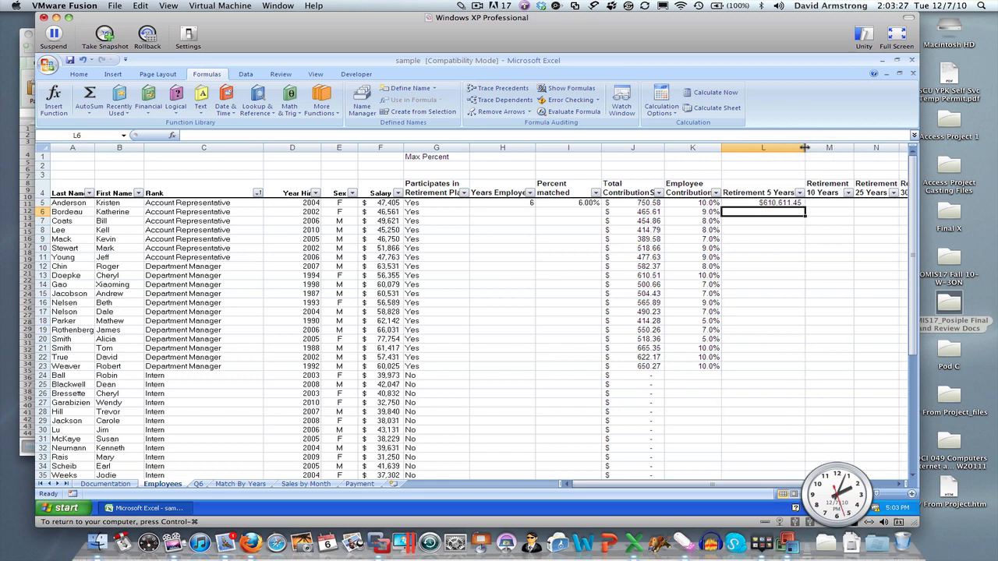
pyautogui.click(772, 203)
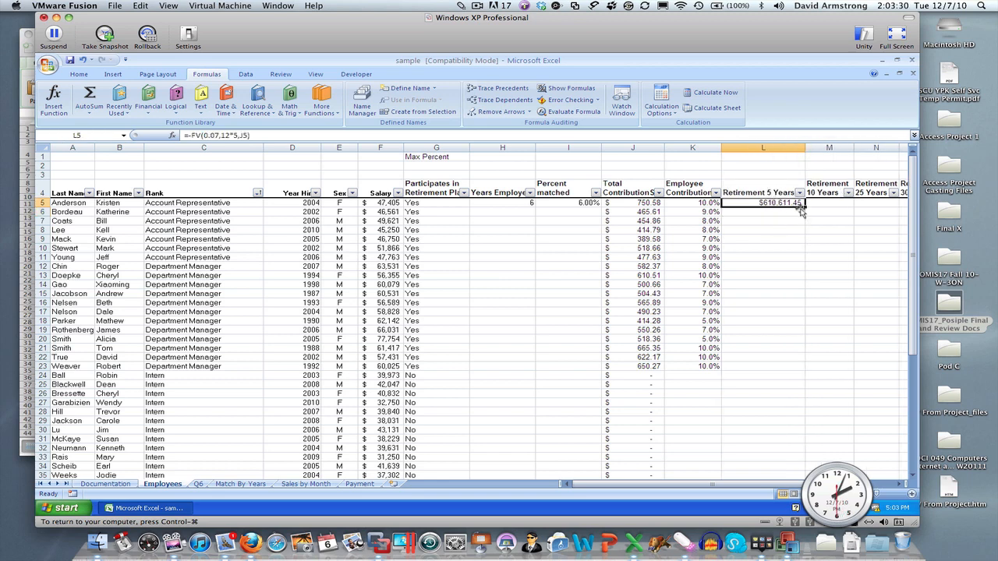
pyautogui.moveTo(807, 204); pyautogui.dragTo(795, 457)
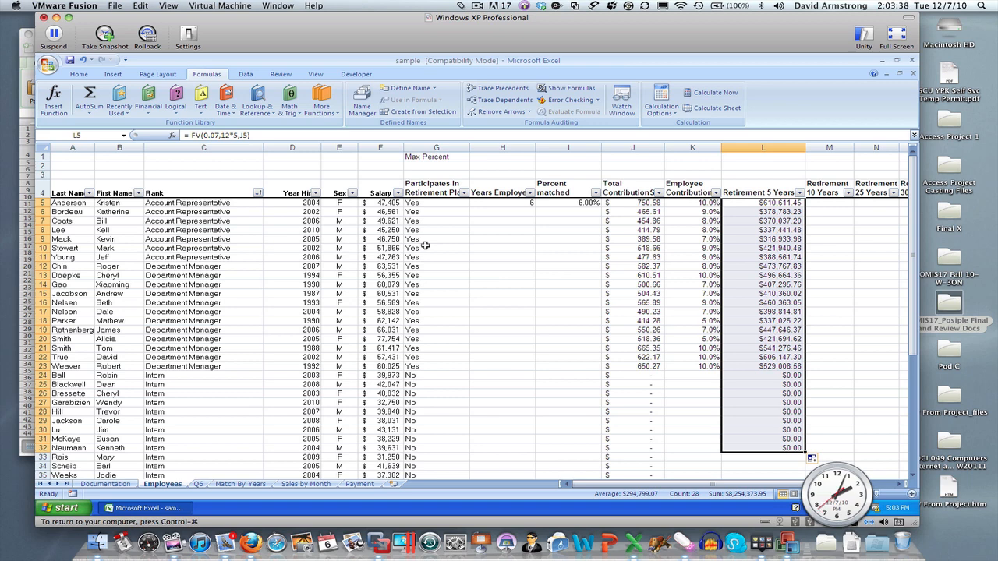
# Try to copy the FV formula text from L5 into M5, and undo the entry
pyautogui.moveTo(251, 136); pyautogui.dragTo(162, 141)
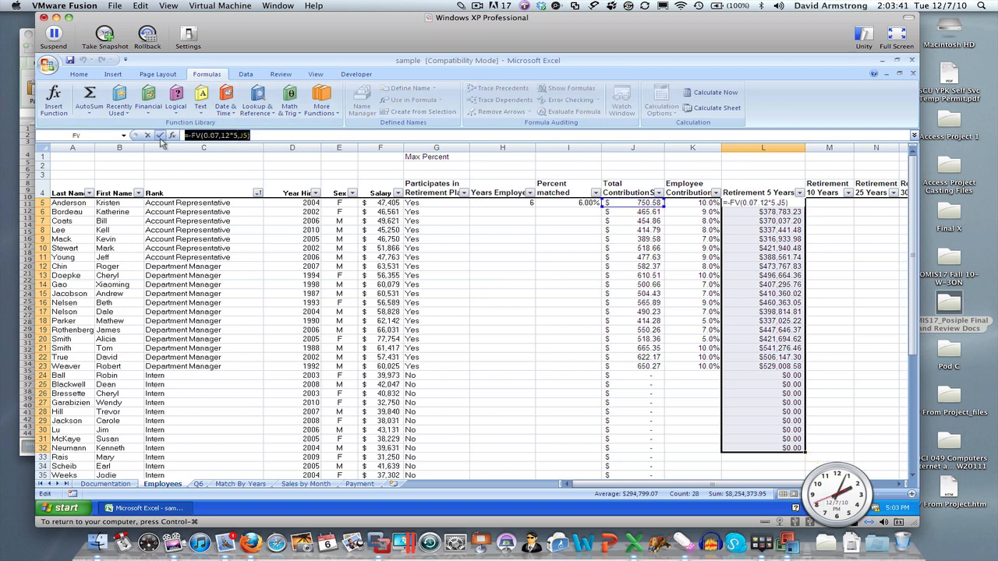
pyautogui.write('=')
pyautogui.click(811, 203)
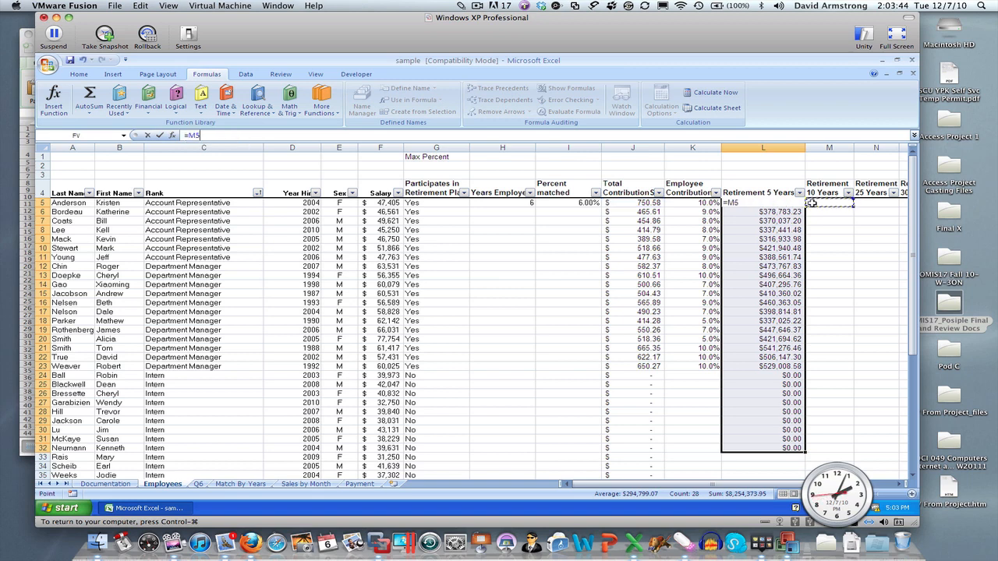
pyautogui.hotkey('ctrl', 'v')
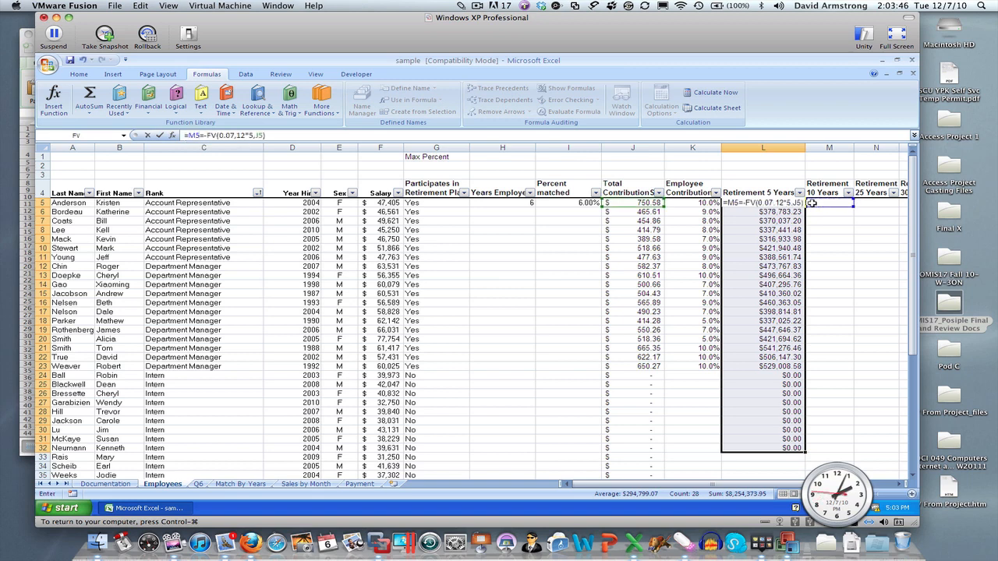
pyautogui.click(813, 210)
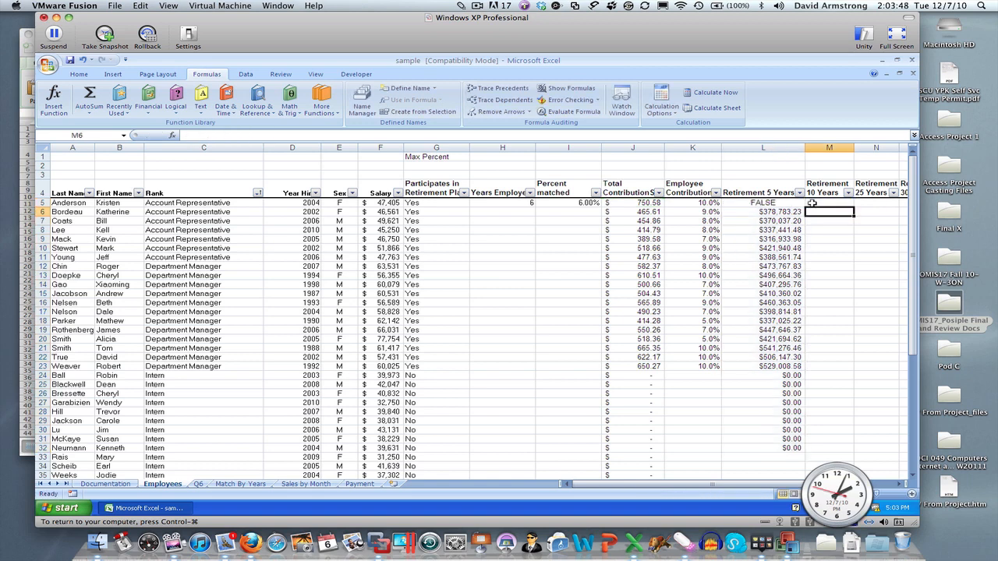
pyautogui.click(84, 60)
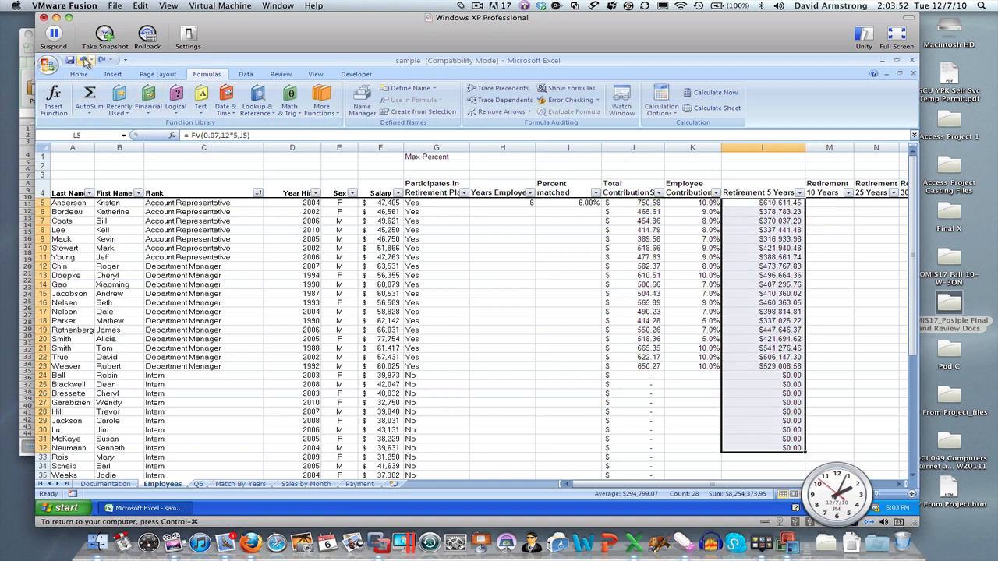
# Fill the L5 formula across into M5 under Retirement 10 Years and set its payment reference to J5
pyautogui.click(821, 207)
pyautogui.click(787, 202)
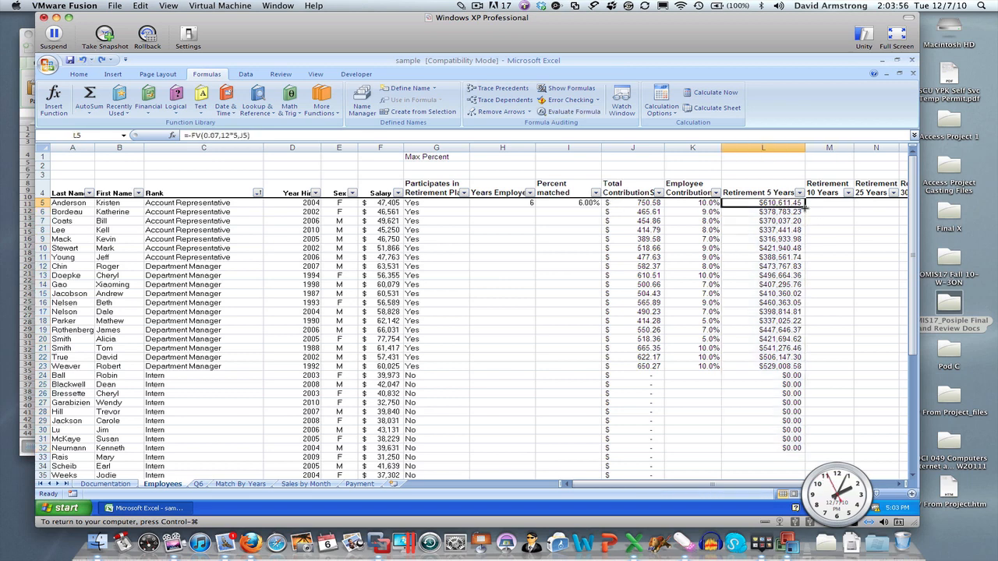
pyautogui.moveTo(804, 204); pyautogui.dragTo(841, 206)
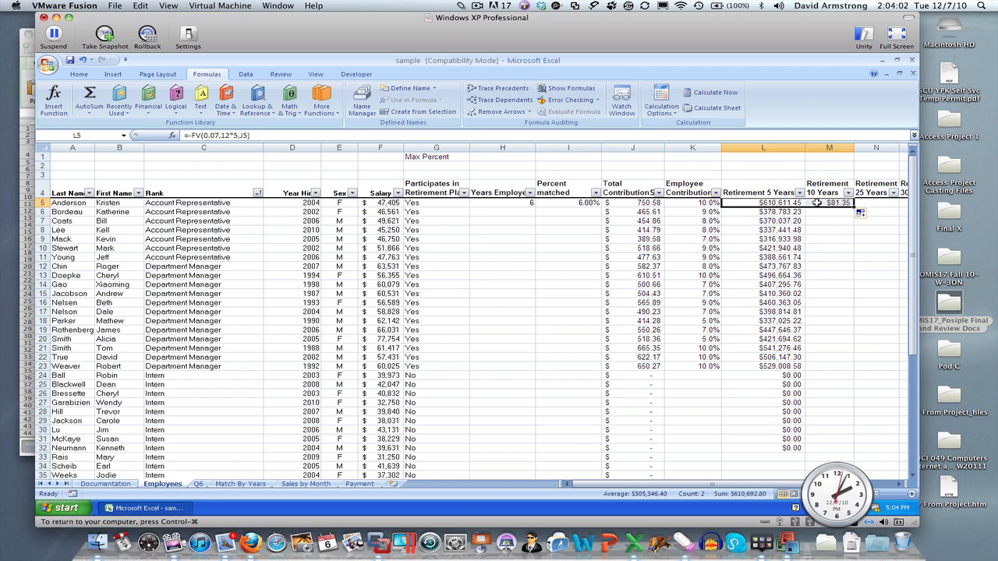
pyautogui.doubleClick(816, 203)
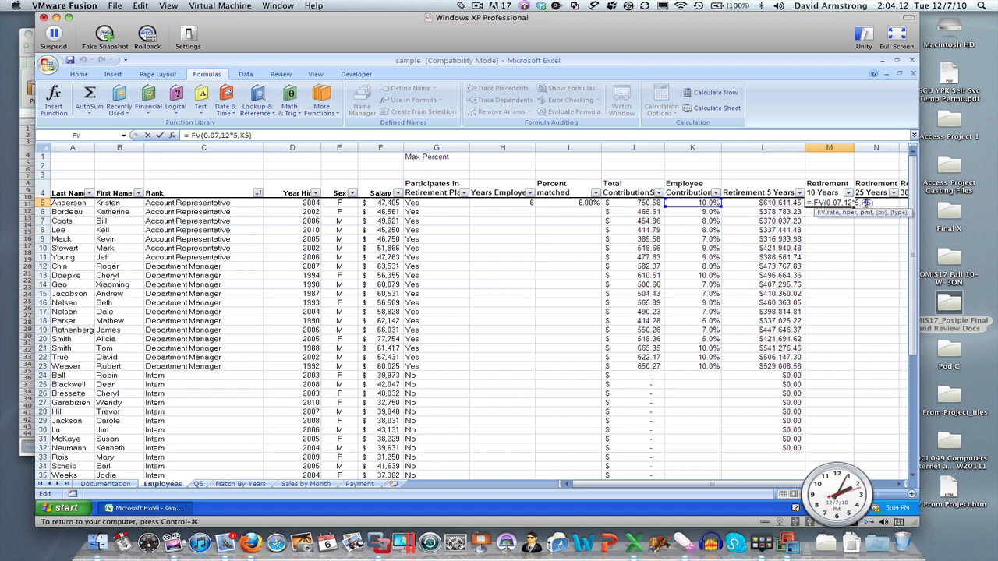
pyautogui.press('BackSpace')
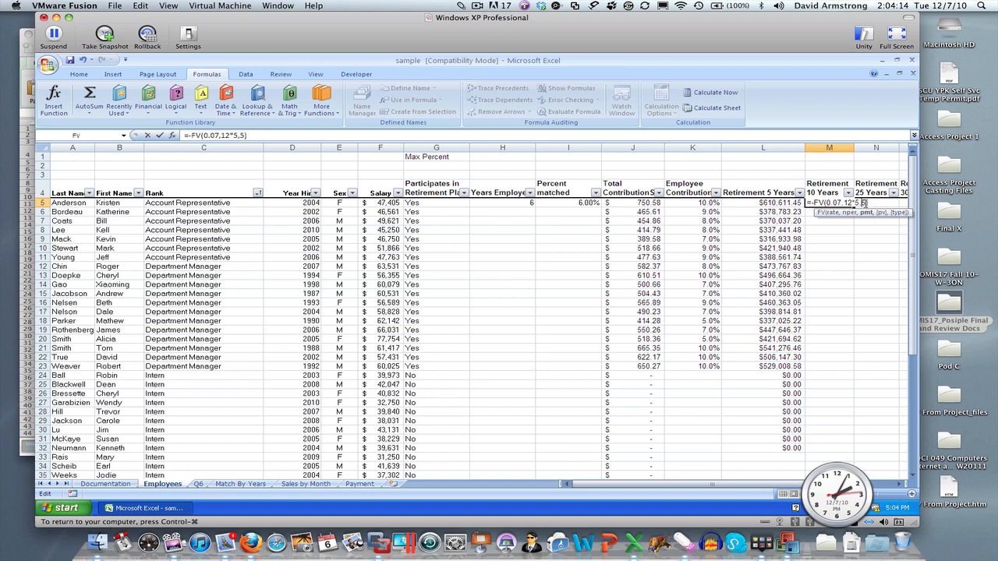
pyautogui.write('J')
pyautogui.press('Return')
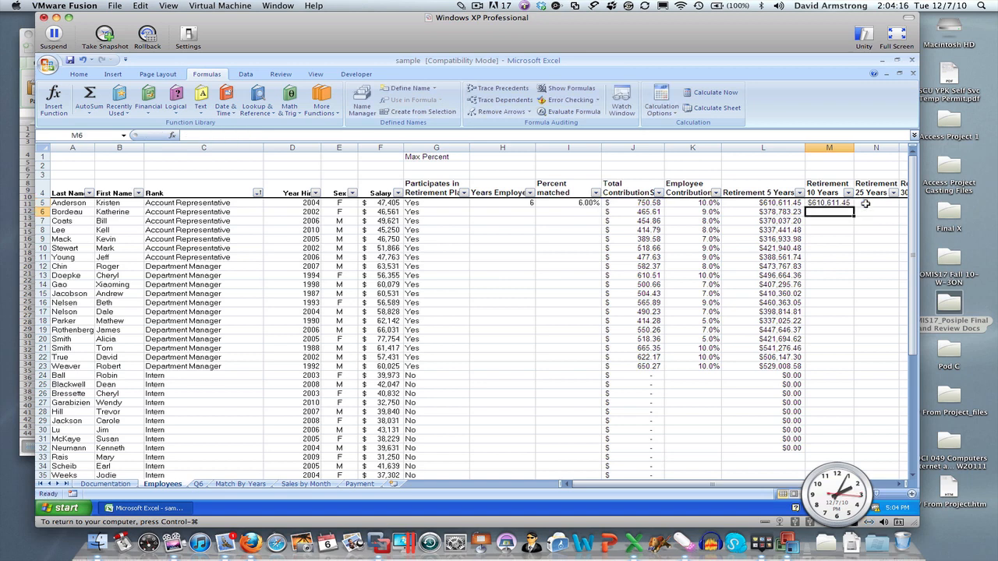
# Change the M5 formula to use 12*10 periods, and fit the Retirement 10 Years column to its contents
pyautogui.click(831, 203)
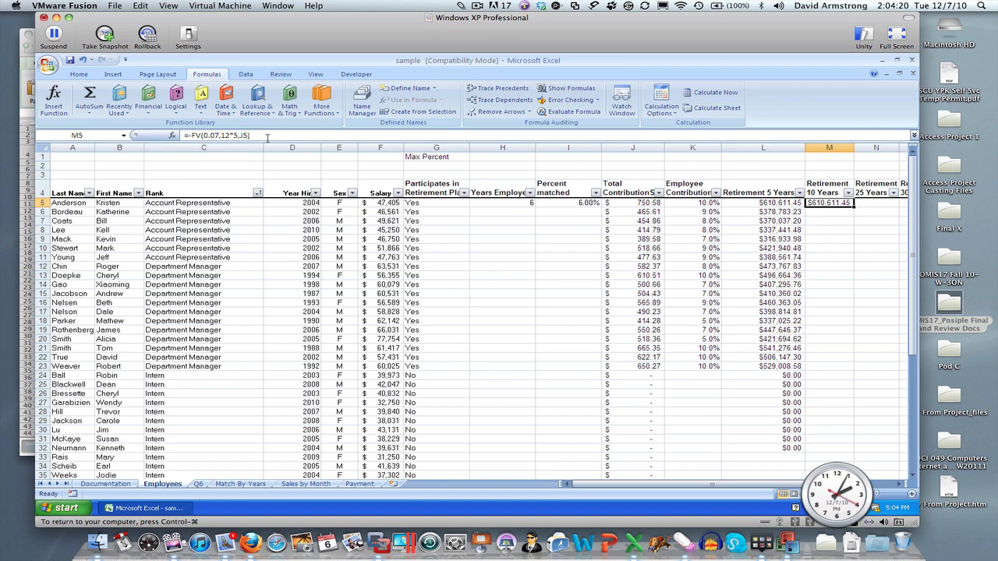
pyautogui.moveTo(233, 134); pyautogui.dragTo(237, 136)
pyautogui.write('10')
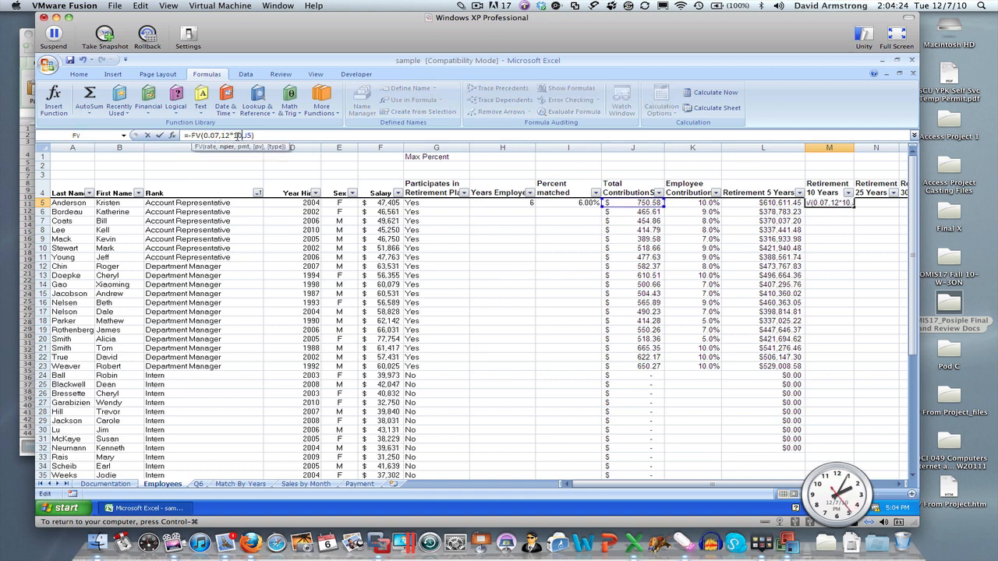
pyautogui.press('Return')
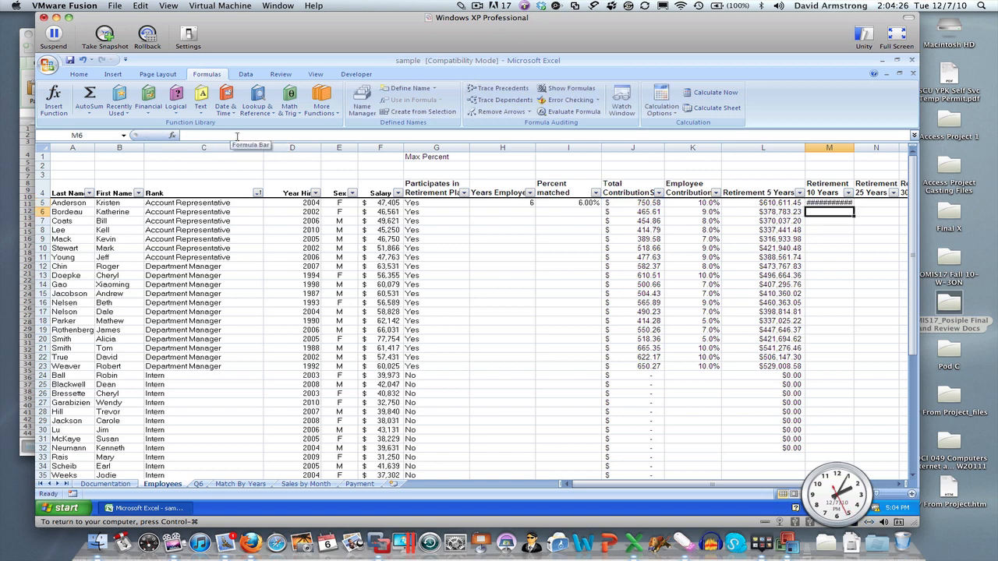
pyautogui.doubleClick(854, 147)
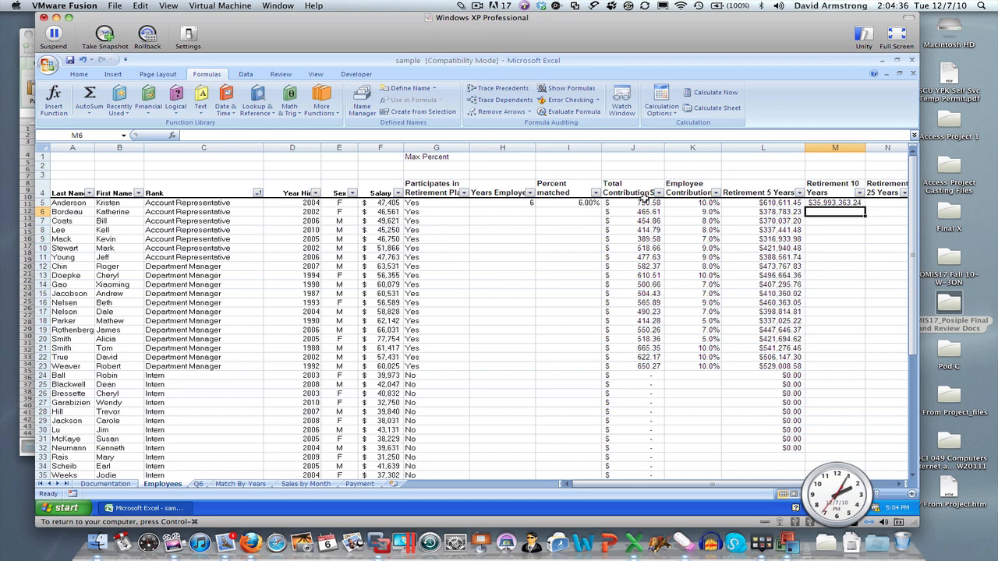
# Label cell G2 below Max Percent as "Expected % APR"
pyautogui.click(520, 157)
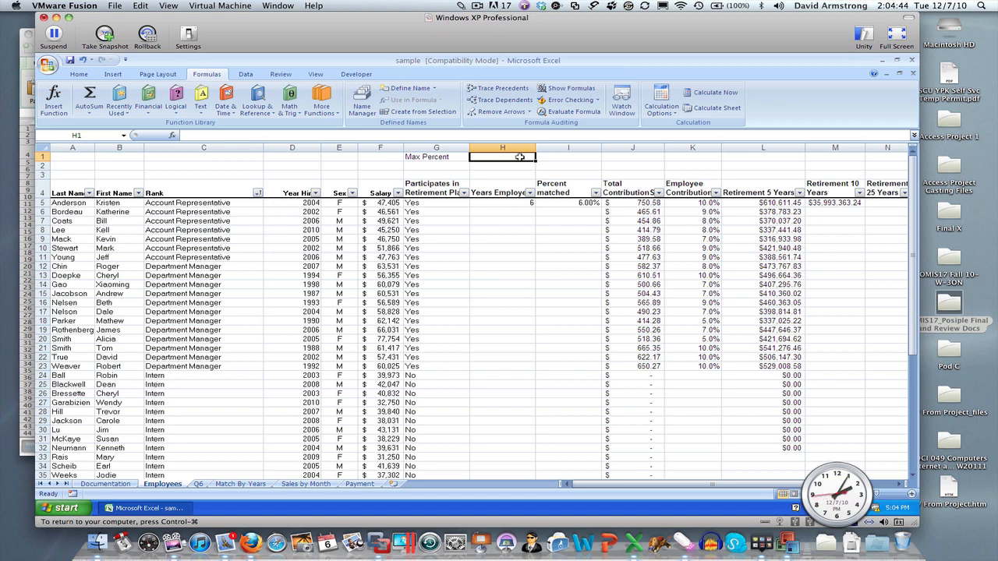
pyautogui.click(438, 165)
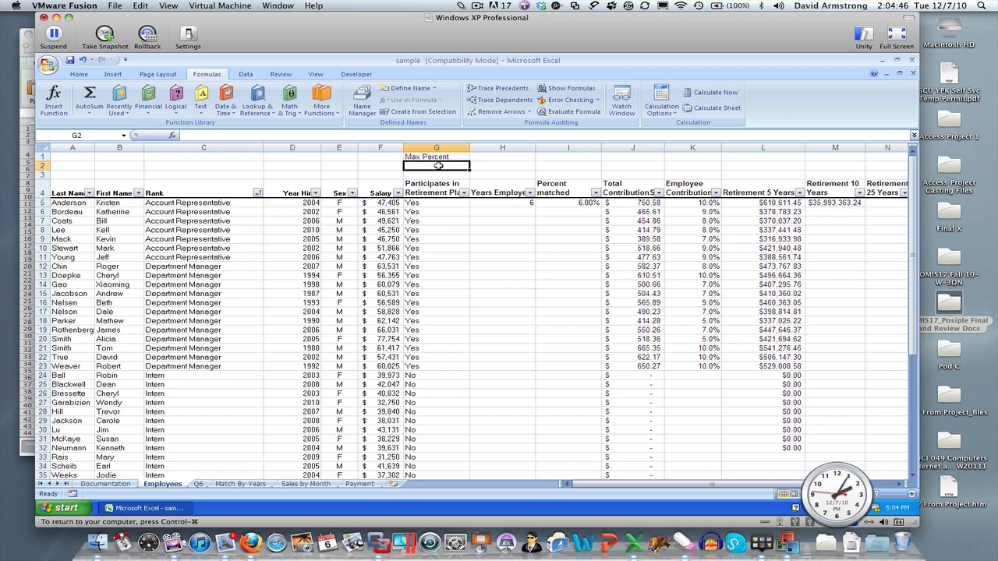
pyautogui.write('Expec')
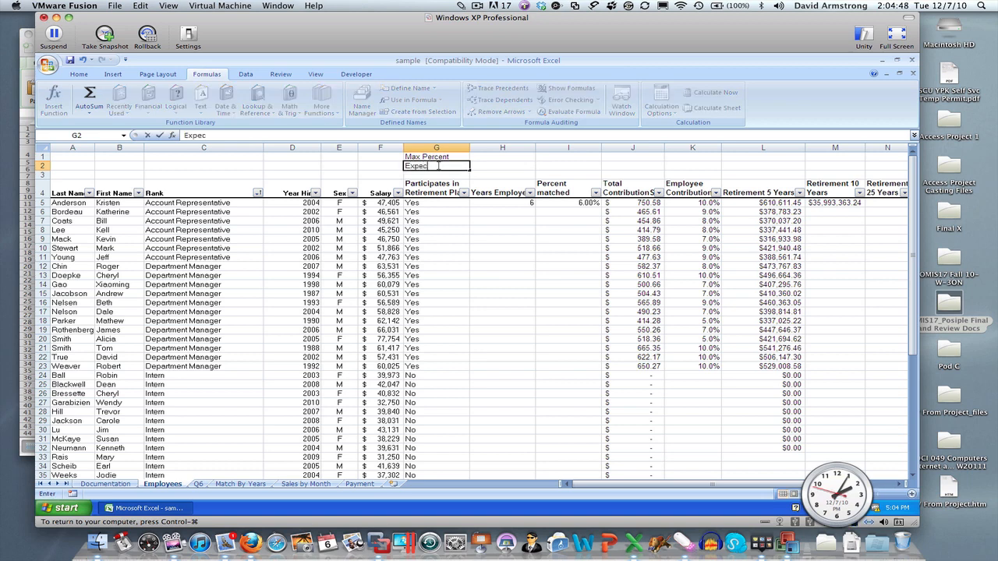
pyautogui.write('ted % AP')
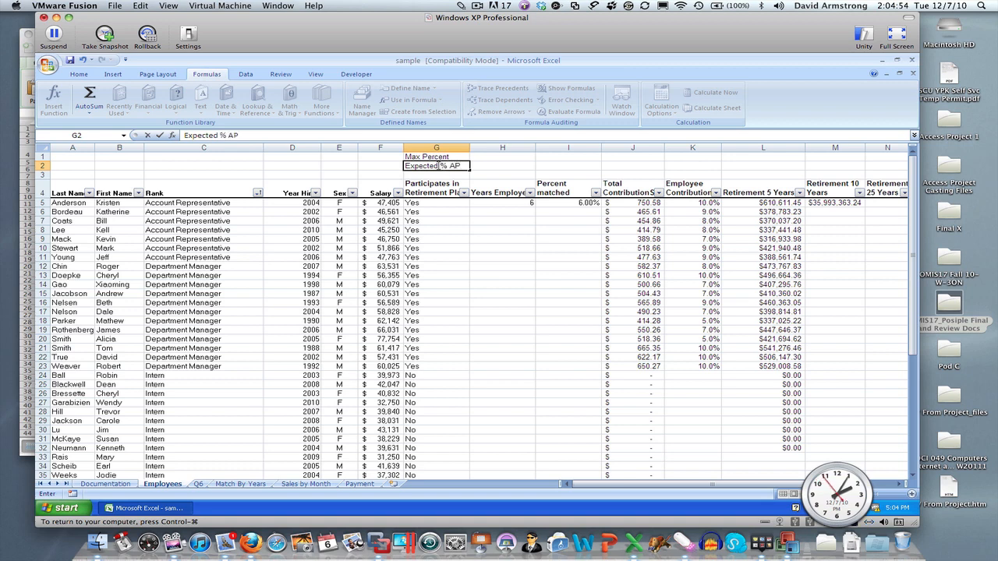
pyautogui.write('R')
# Enter 9 in H2 beside the Expected % APR label
pyautogui.click(505, 167)
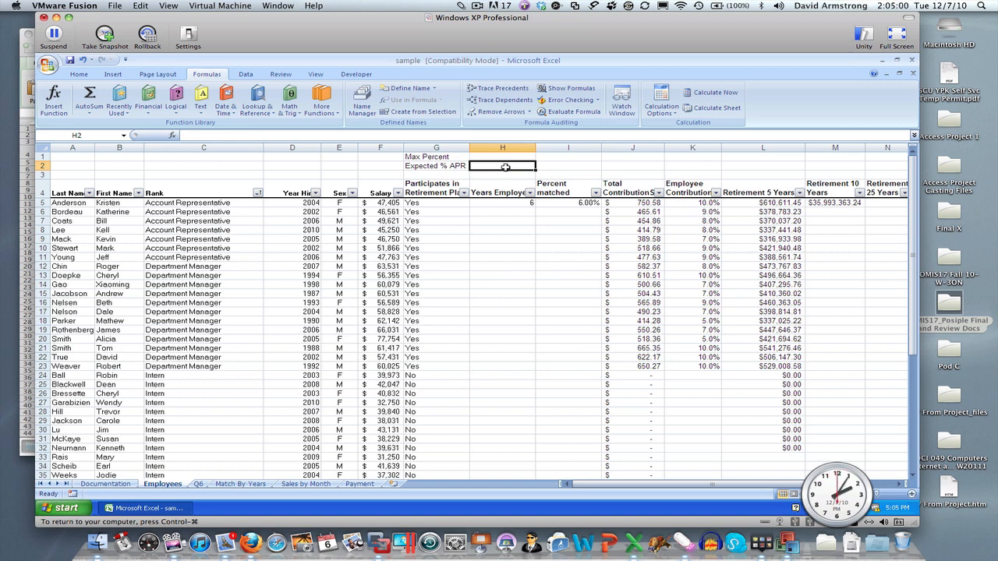
pyautogui.write('9')
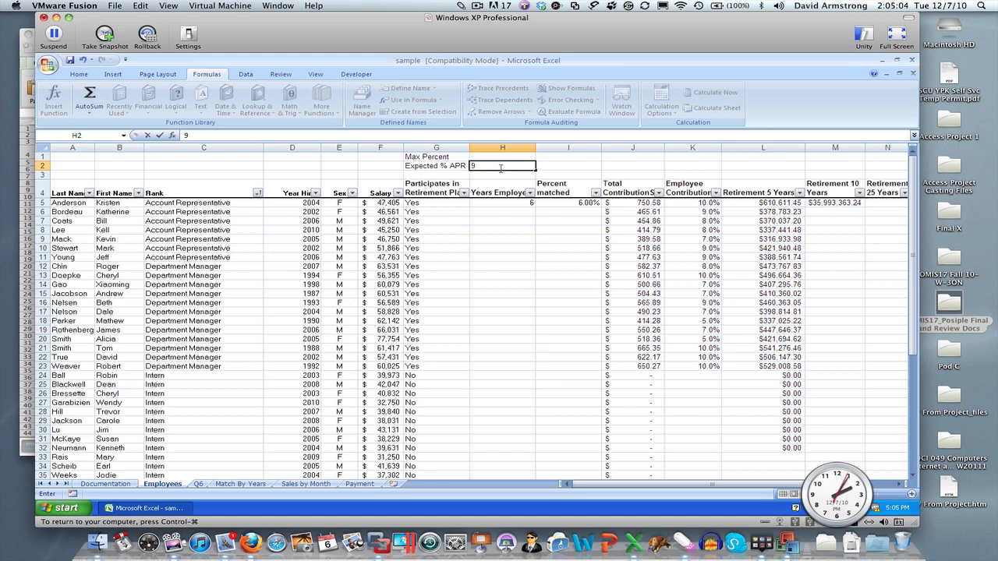
pyautogui.rightClick(500, 168)
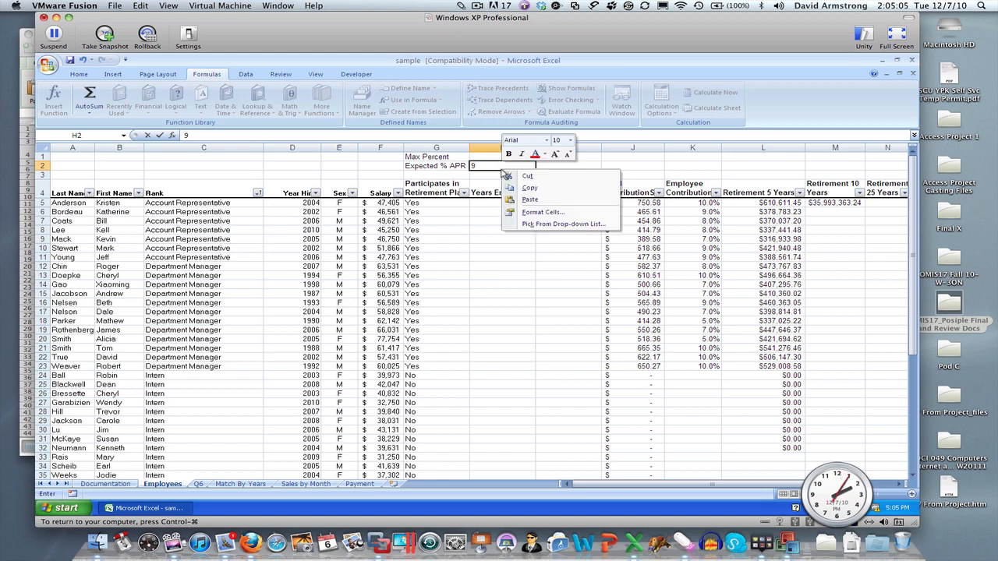
pyautogui.click(527, 213)
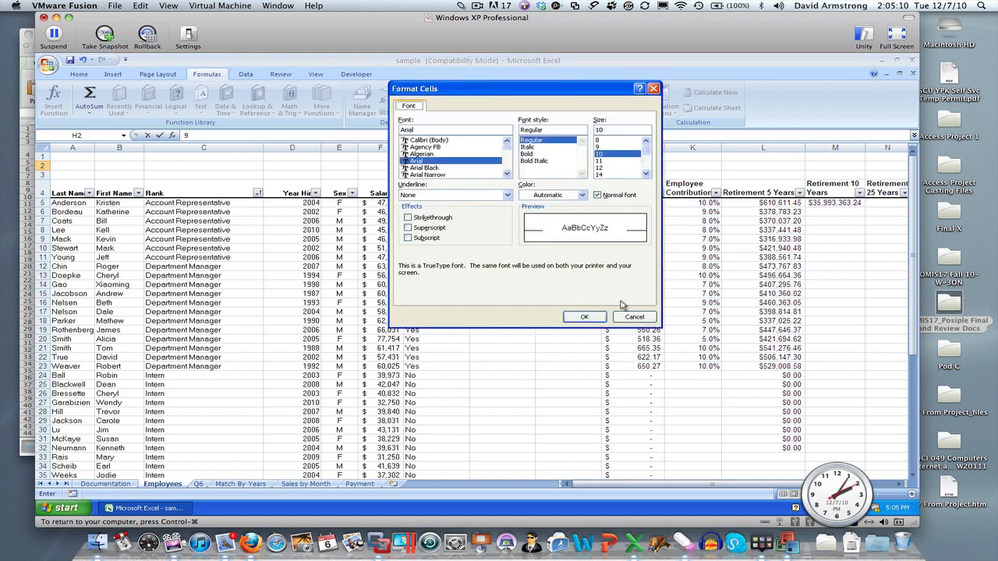
pyautogui.click(585, 317)
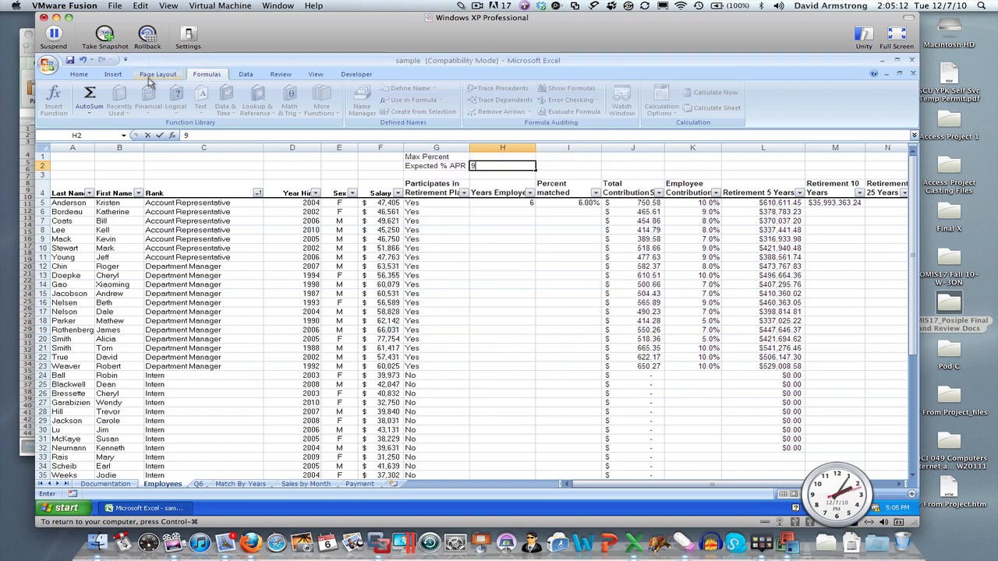
pyautogui.click(80, 74)
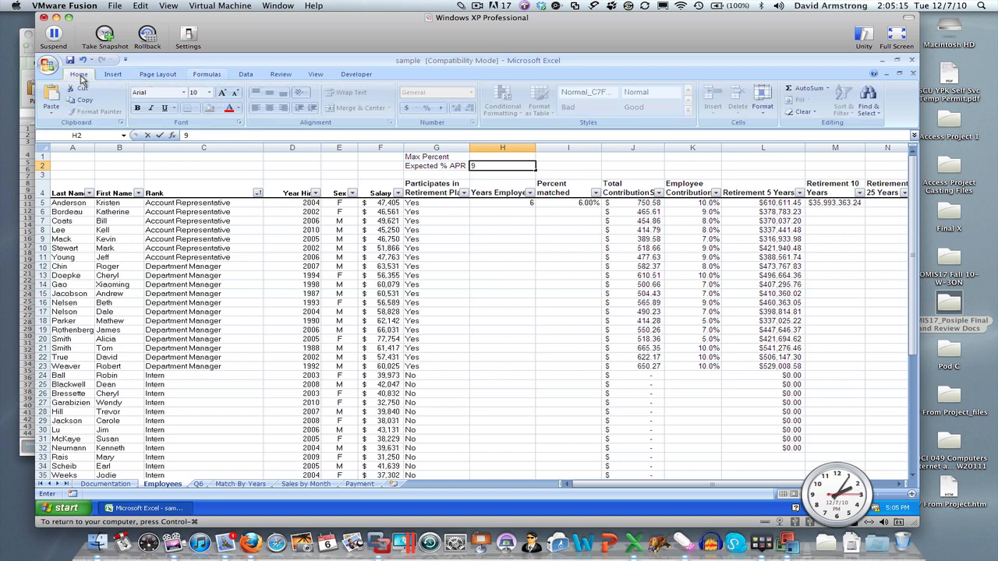
pyautogui.click(518, 178)
# Apply the Percentage number format to H2 and set the expected APR to 9%
pyautogui.click(517, 166)
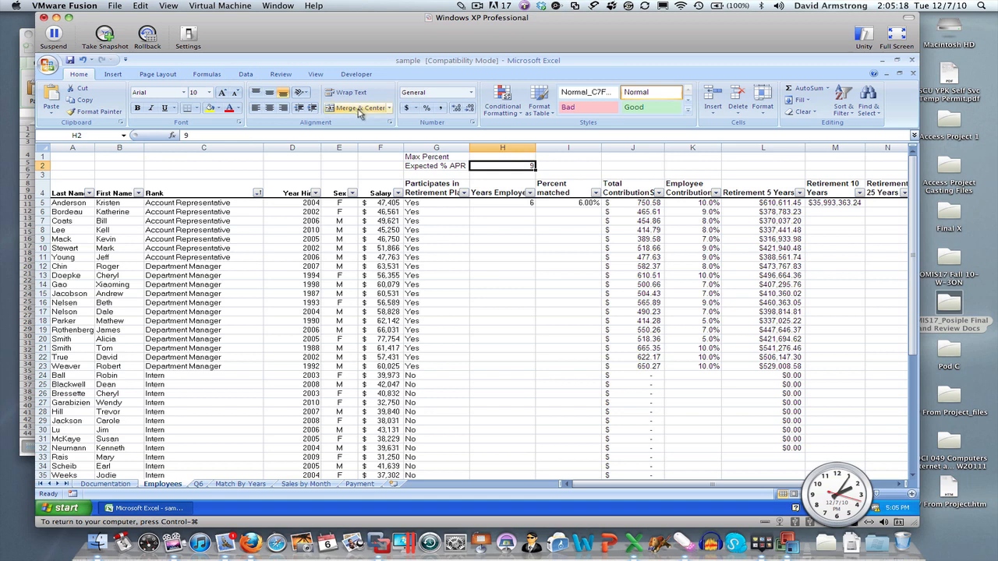
pyautogui.click(472, 93)
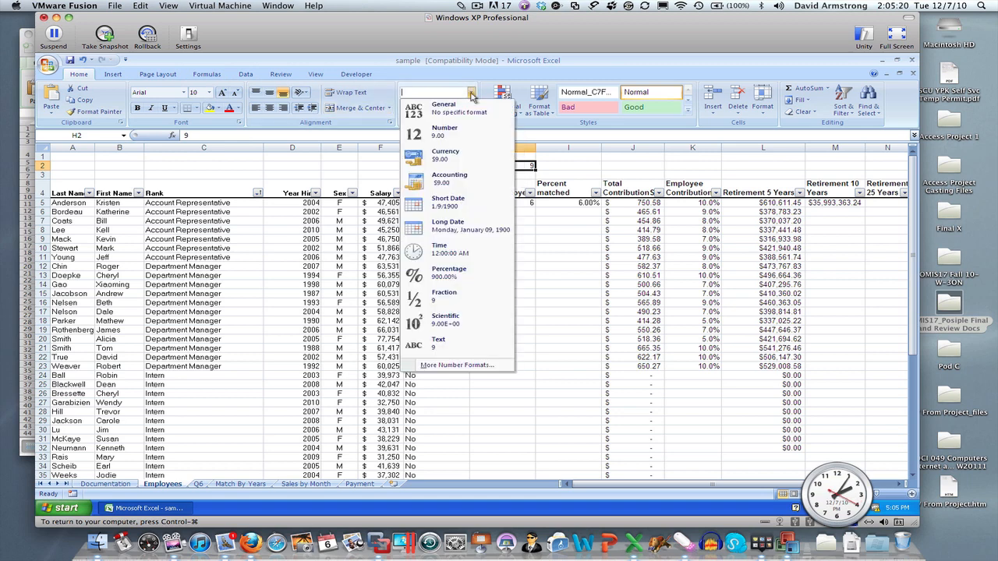
pyautogui.click(472, 93)
pyautogui.click(471, 94)
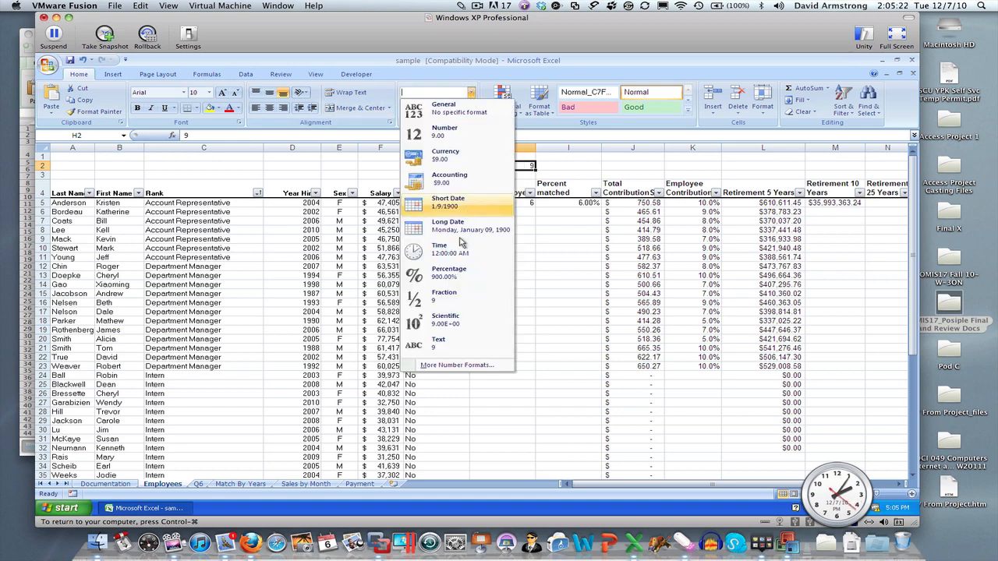
pyautogui.click(459, 278)
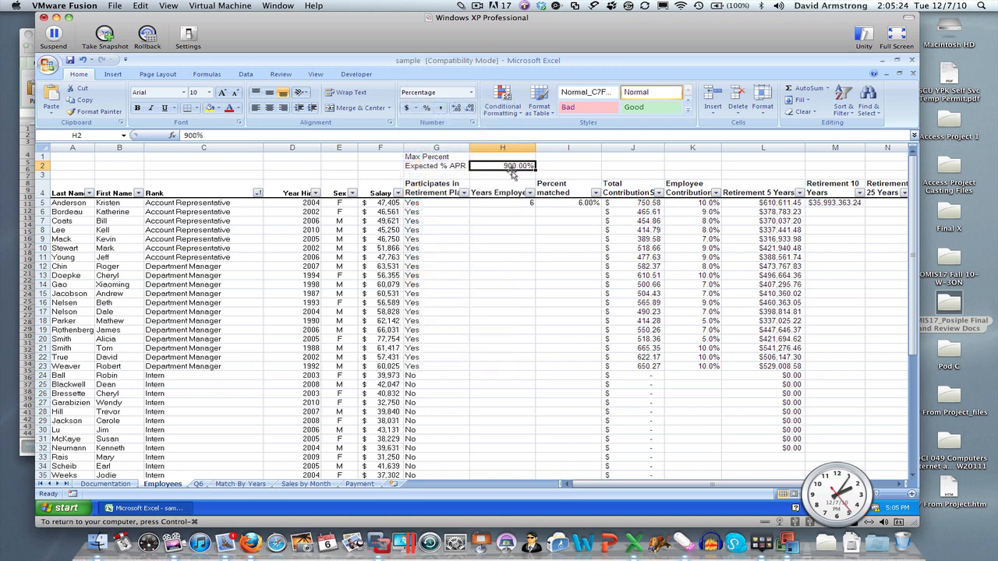
pyautogui.write('9')
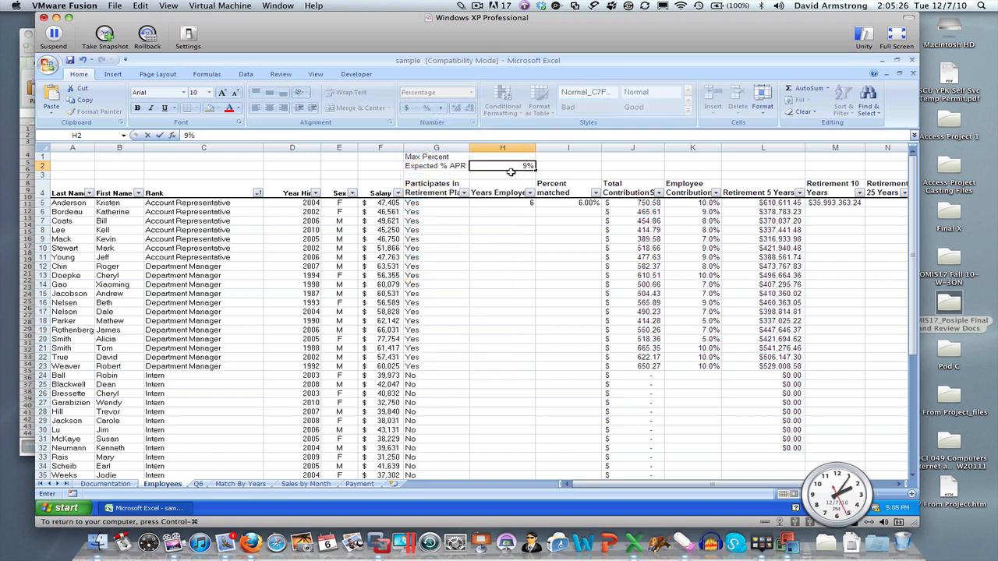
pyautogui.click(572, 166)
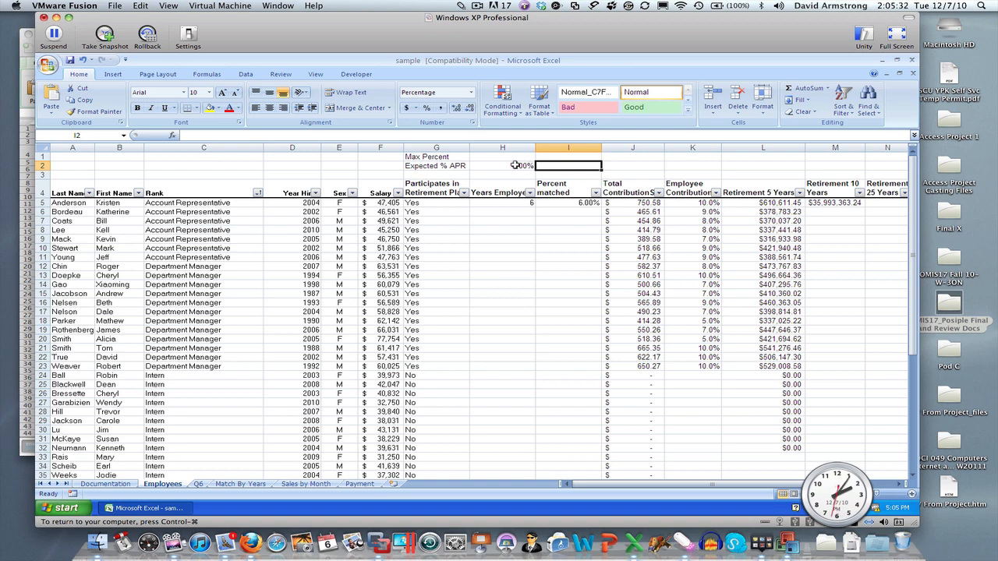
# Replace the 0.07 rate in the L5 formula with an absolute reference to the expected APR, so it reads =-FV($H$2,12*5,J5)
pyautogui.click(761, 203)
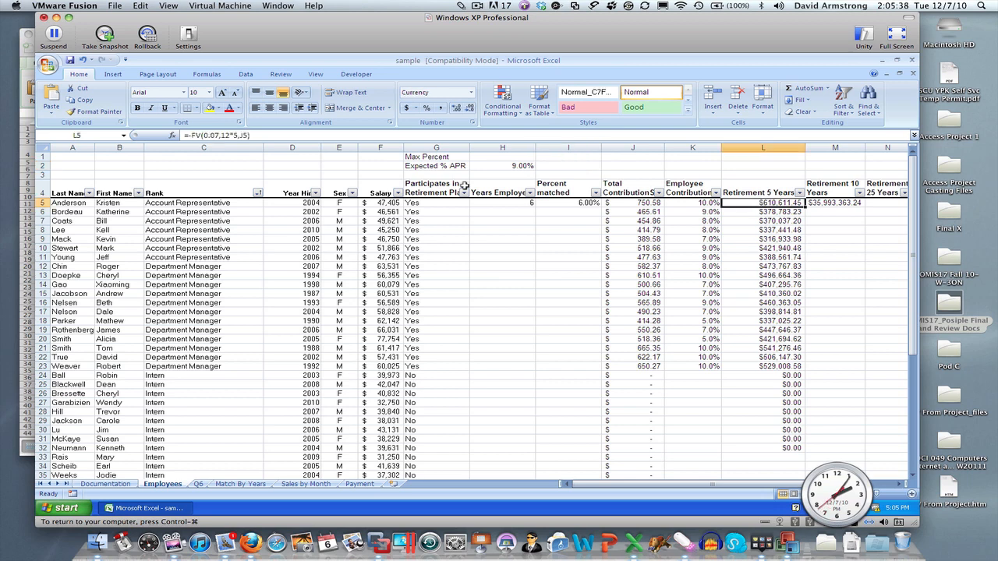
pyautogui.click(218, 135)
pyautogui.moveTo(220, 135); pyautogui.dragTo(205, 136)
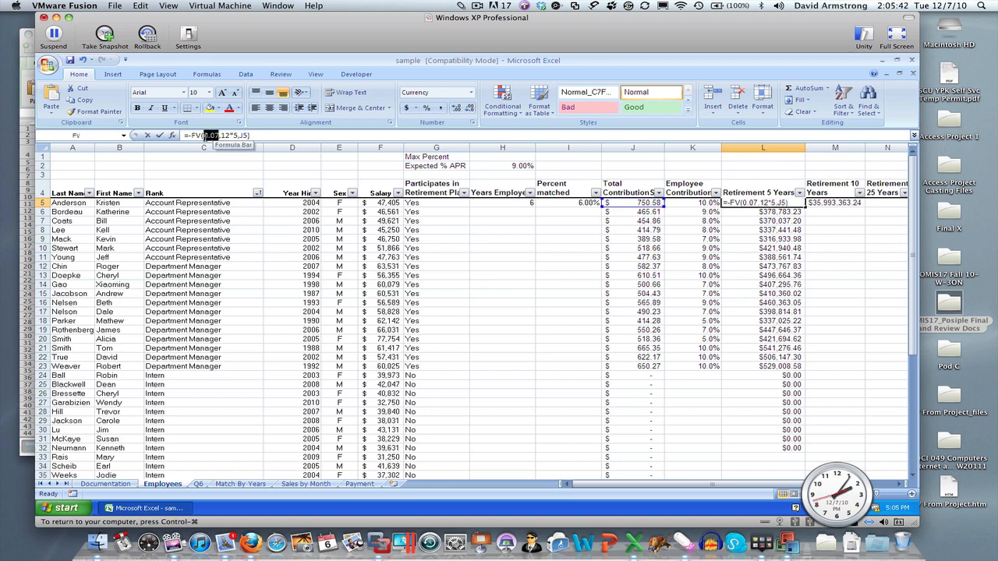
pyautogui.press('BackSpace')
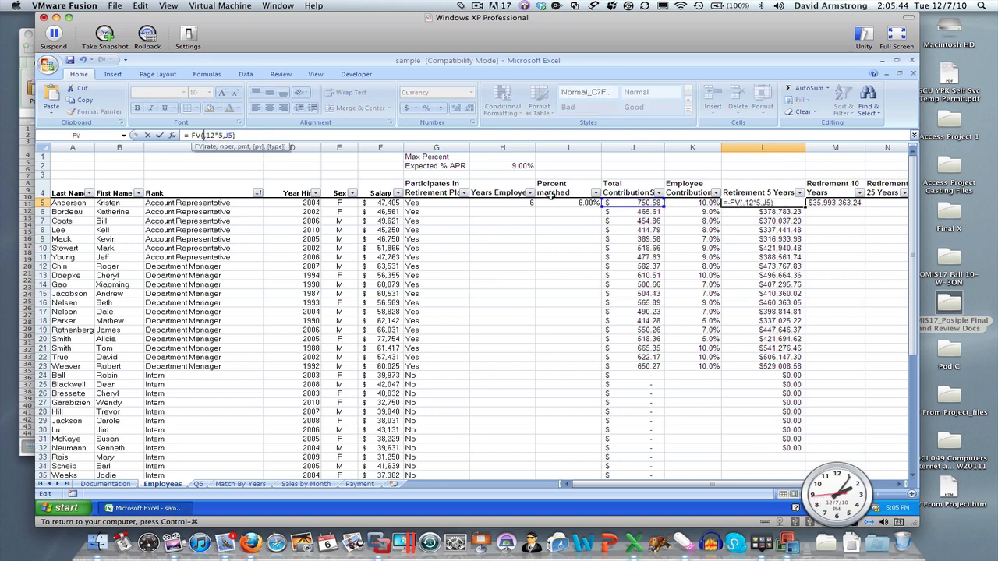
pyautogui.click(513, 166)
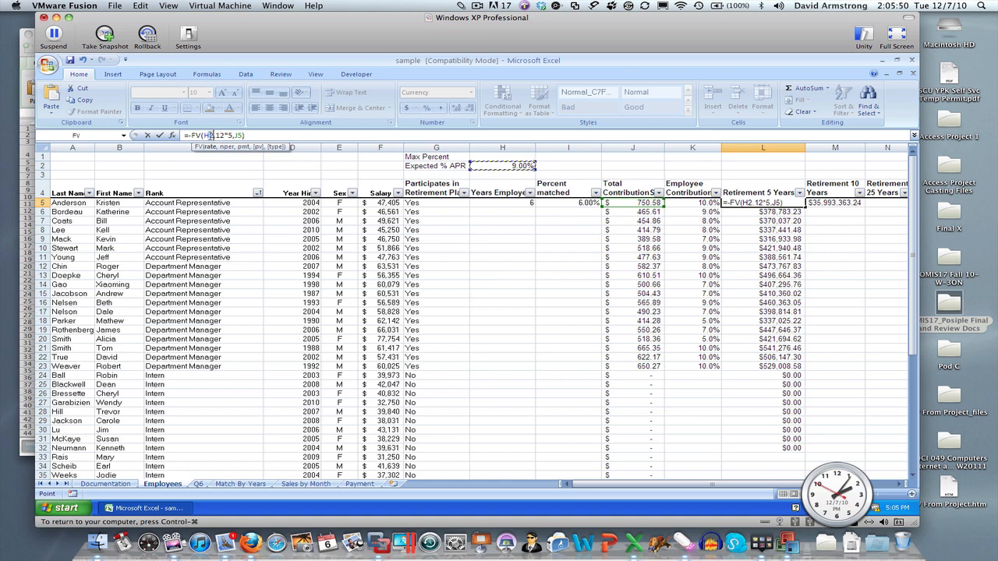
pyautogui.click(204, 135)
pyautogui.write('$')
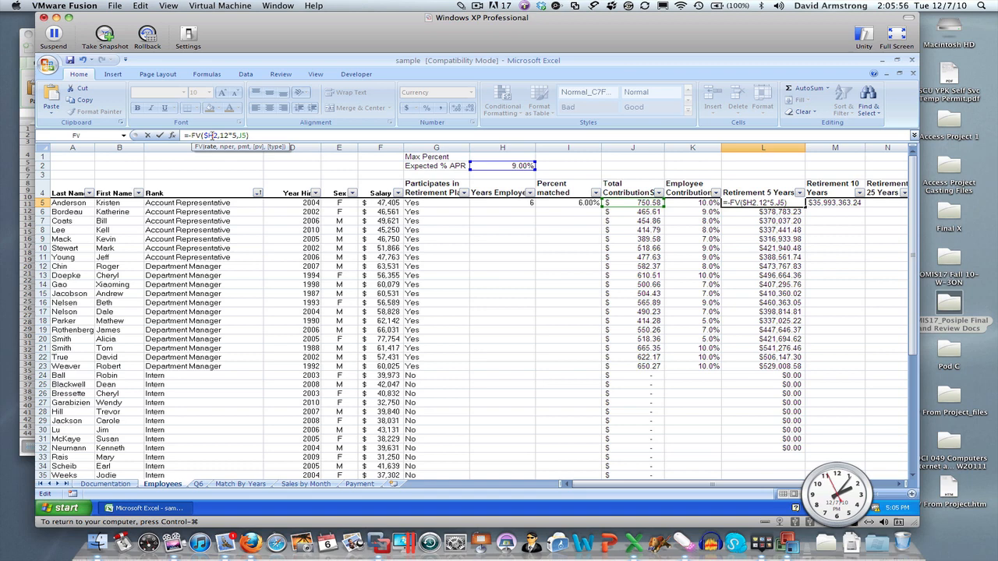
pyautogui.click(213, 135)
pyautogui.write('$')
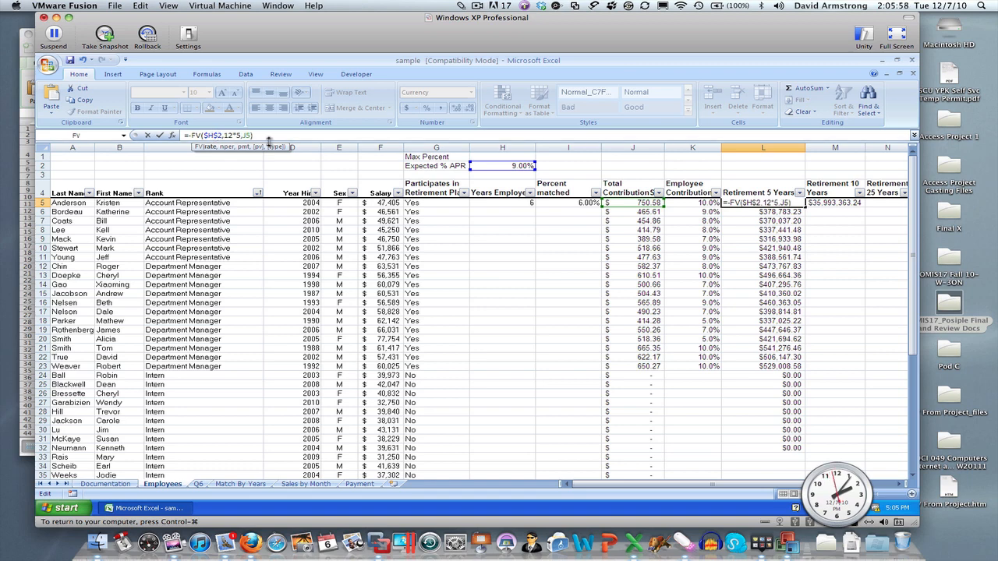
pyautogui.press('Return')
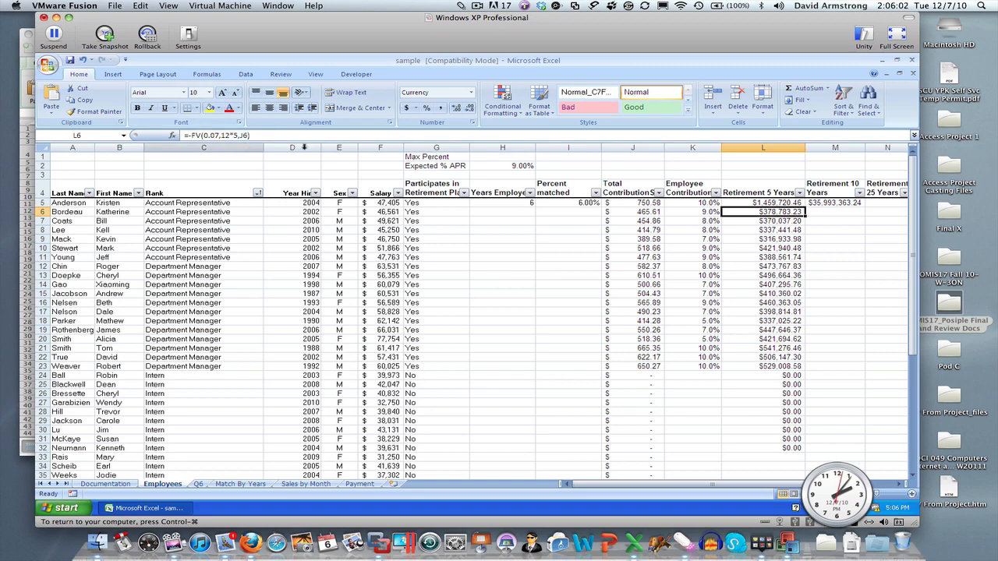
# Set the expected APR in H2 to 6%
pyautogui.click(522, 166)
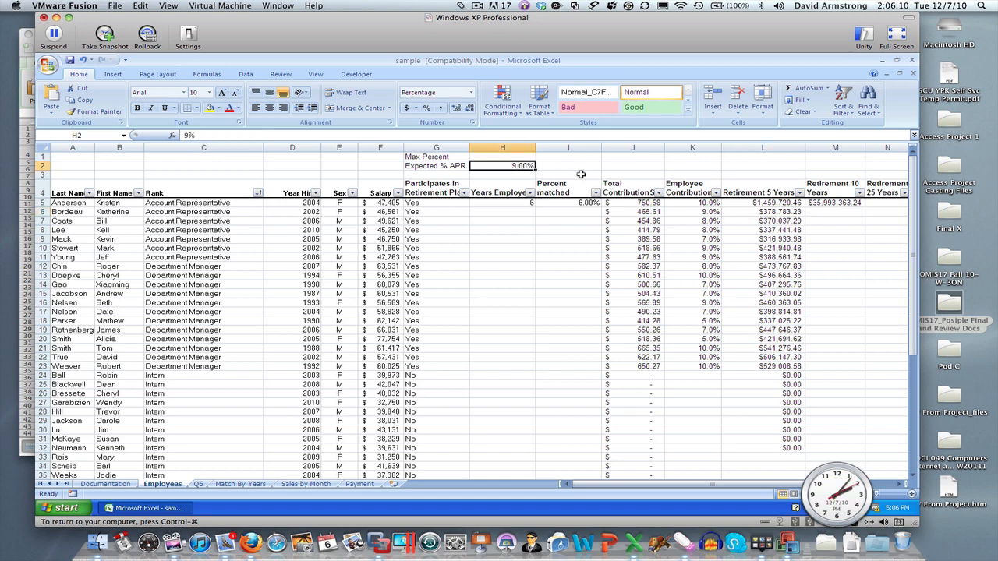
pyautogui.write('6%')
pyautogui.press('Return')
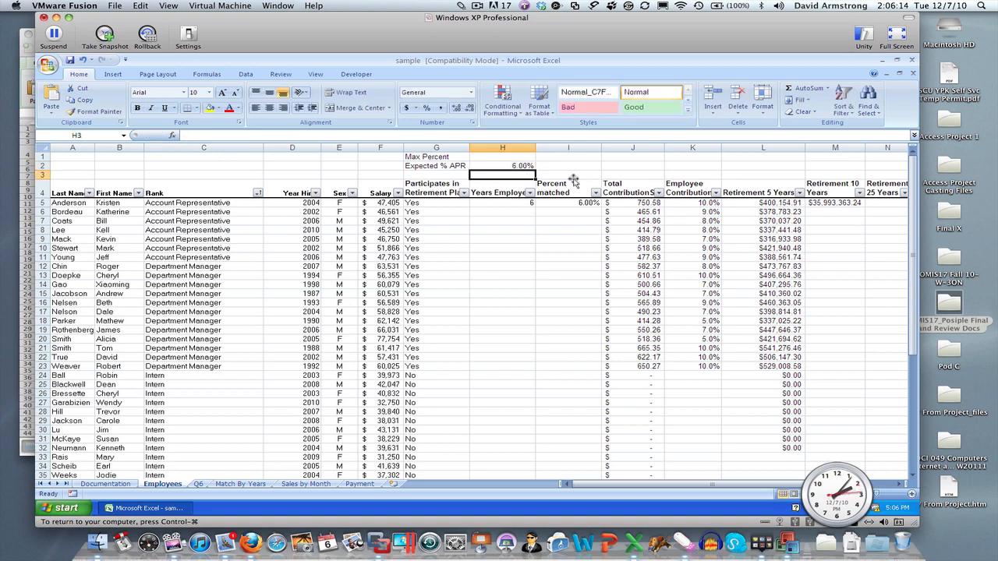
# Fill the L5 formula down the Retirement 5 Years column through L33
pyautogui.click(770, 203)
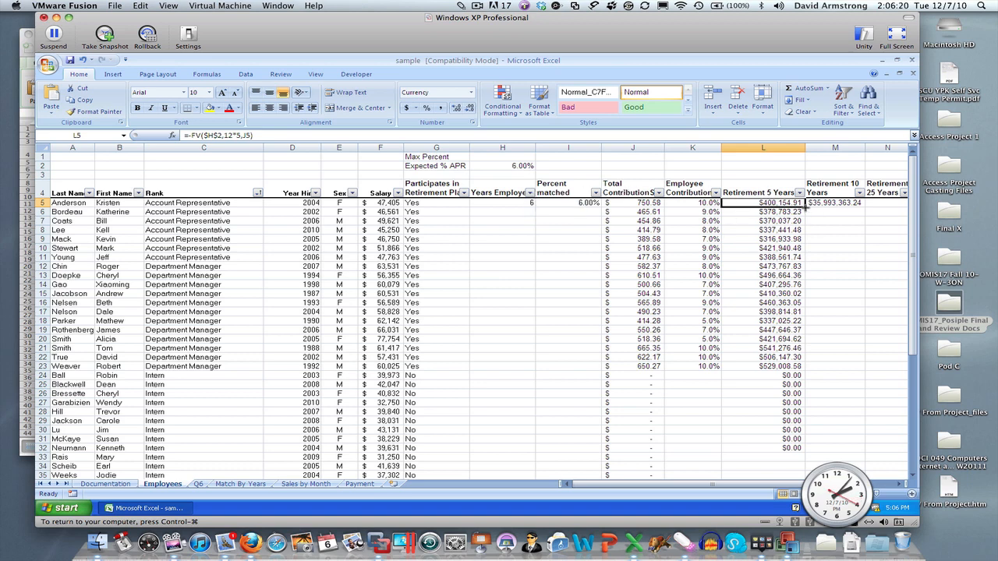
pyautogui.moveTo(804, 206); pyautogui.dragTo(828, 464)
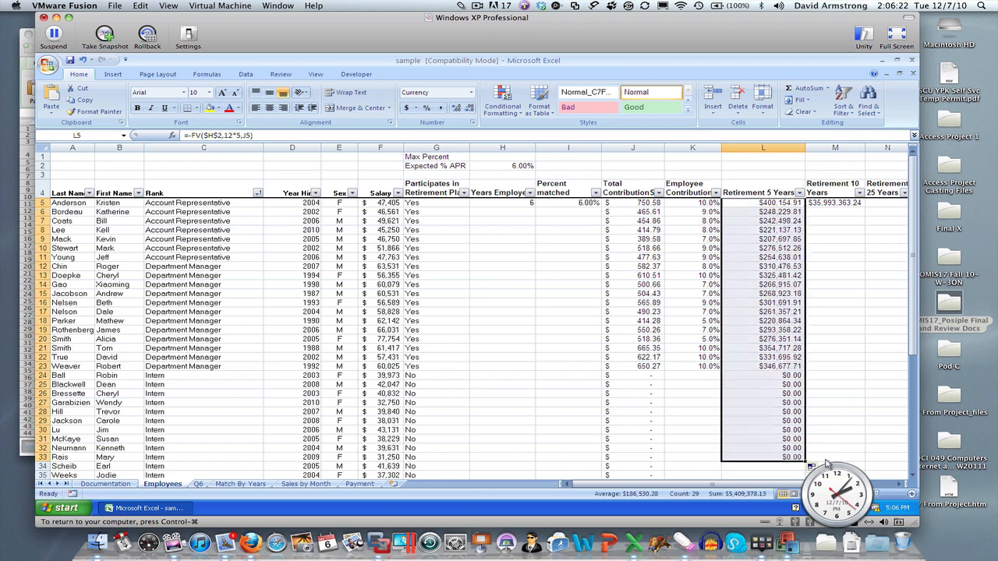
pyautogui.click(857, 364)
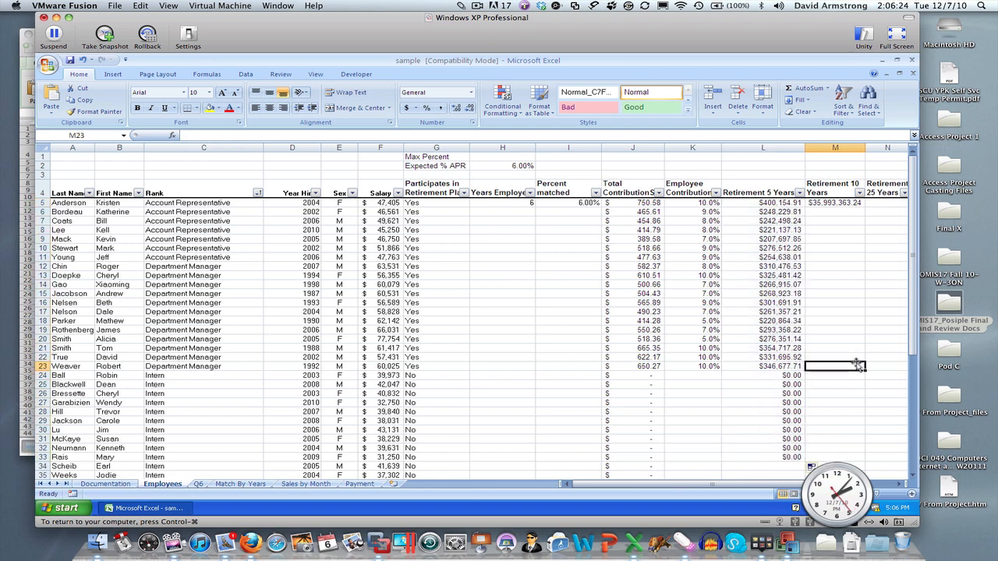
# Set the expected APR in H2 to 7%
pyautogui.click(505, 165)
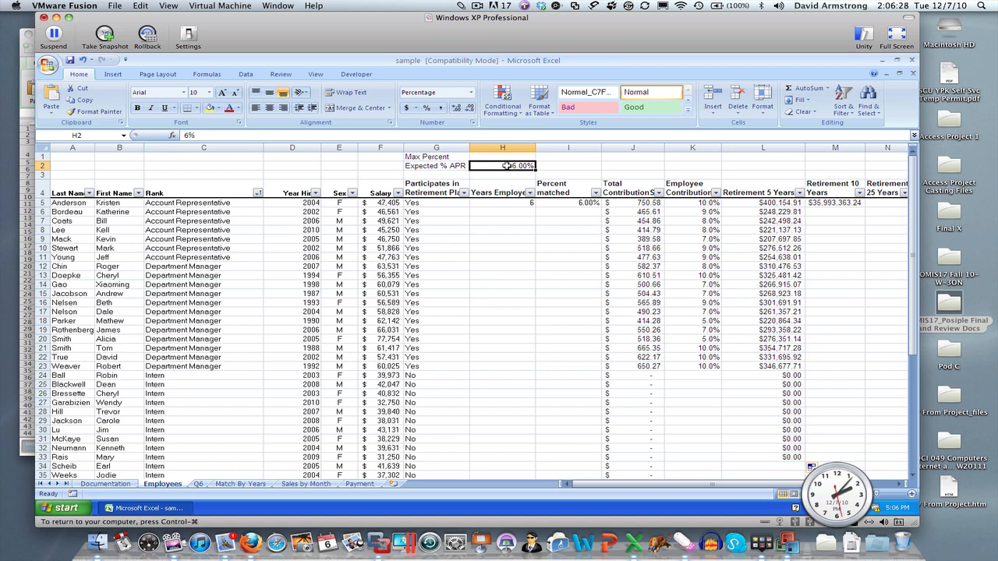
pyautogui.write('7')
pyautogui.press('Return')
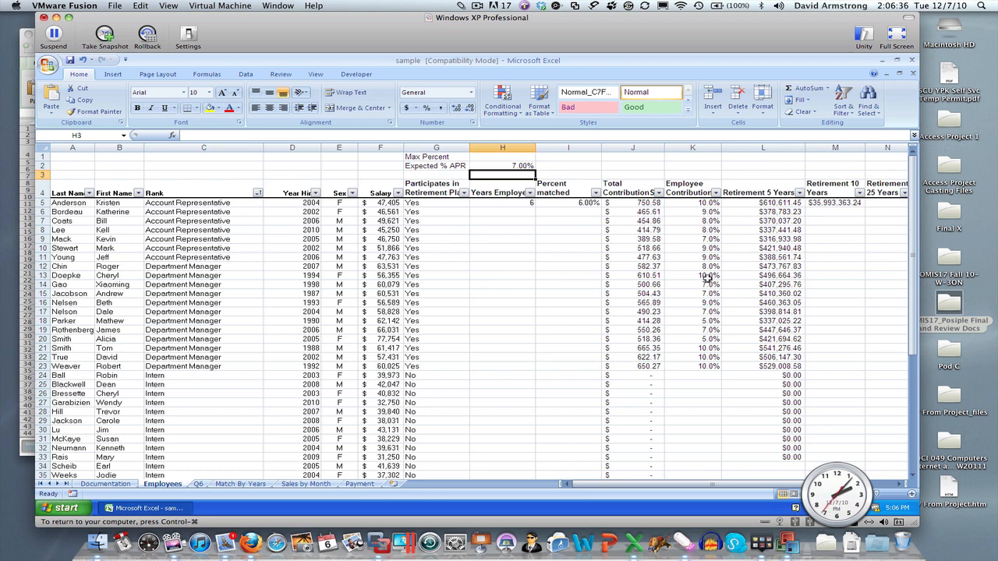
# Open the FV formula in L5 for editing
pyautogui.click(776, 204)
pyautogui.doubleClick(774, 204)
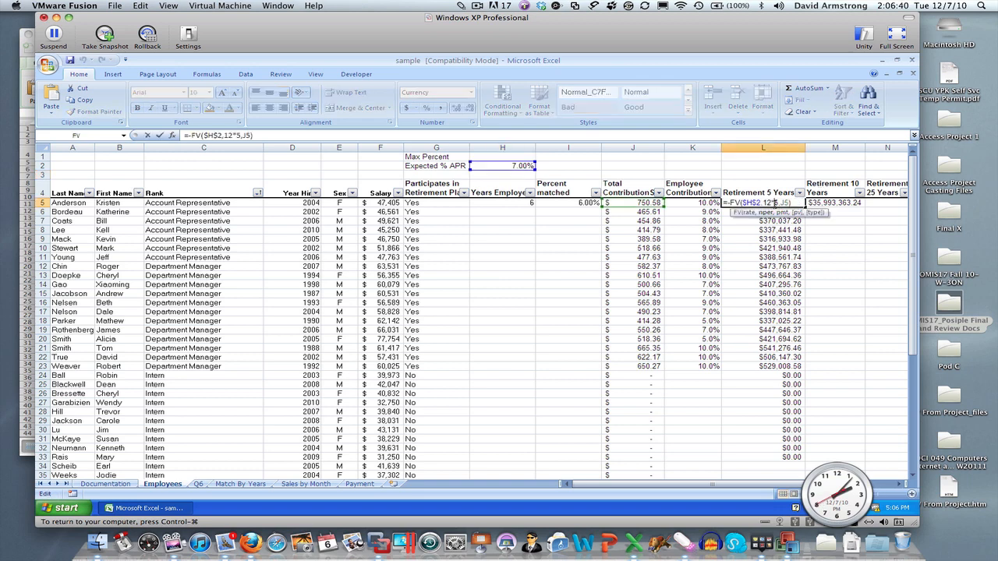